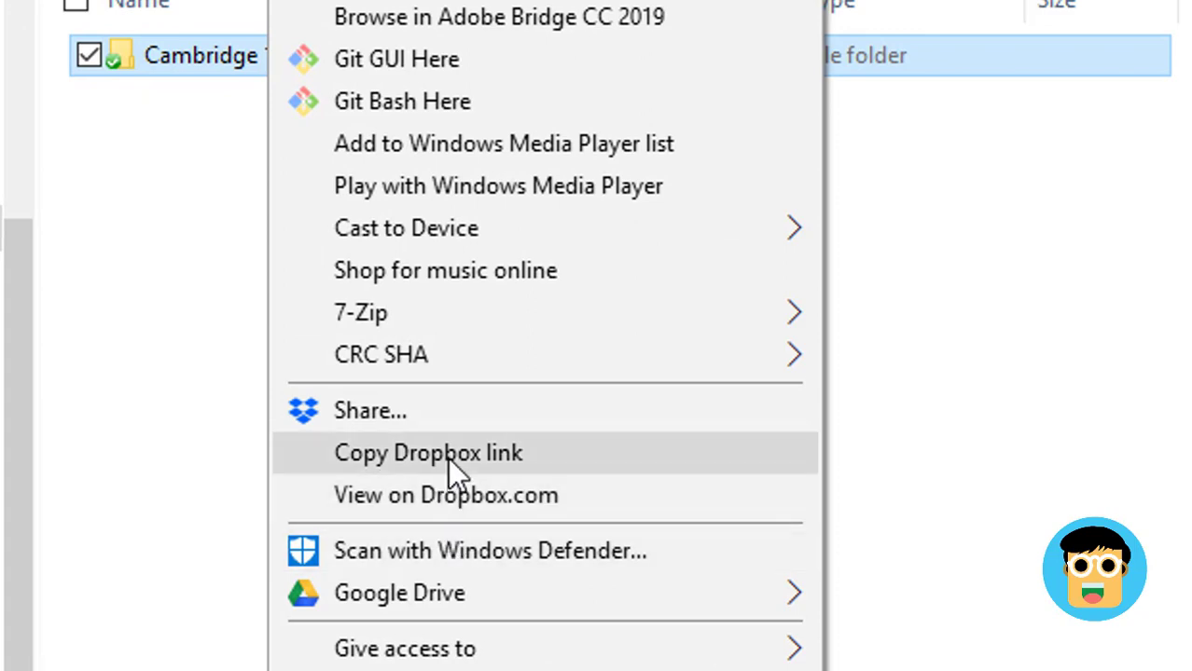
Copy a Dropbox link for the Cambridge 12 IELTS folder from its context menu
left_click(448, 456)
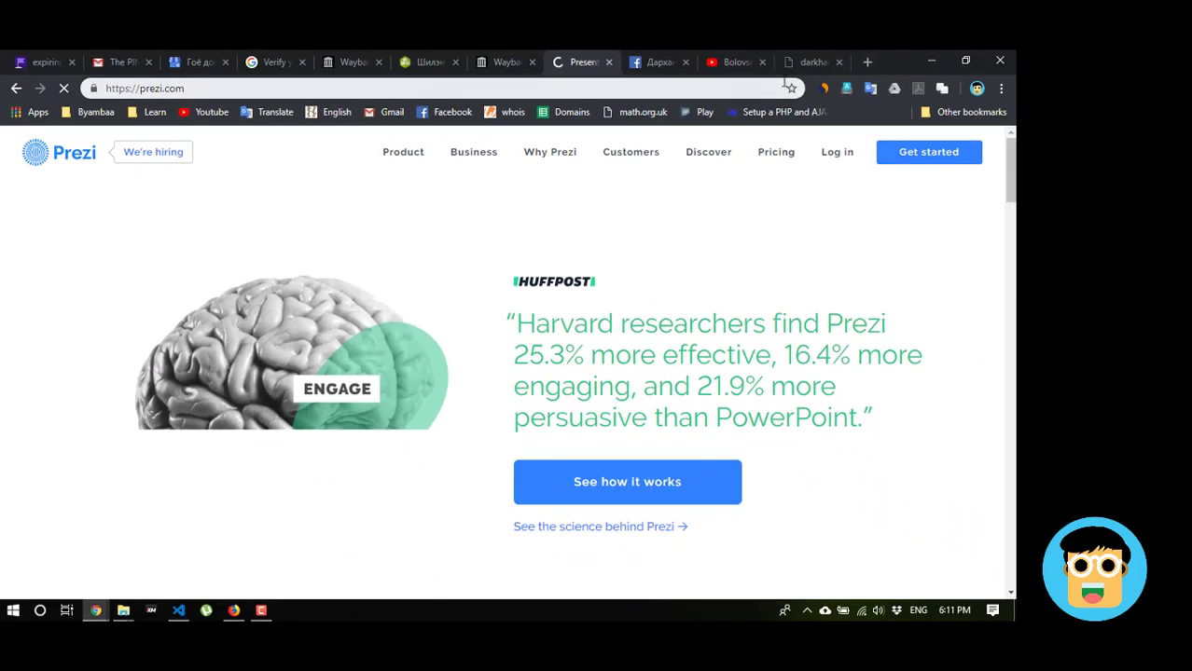
In Gmail in a new tab, start a new email addressed to the recipient's Gmail address
left_click(866, 61)
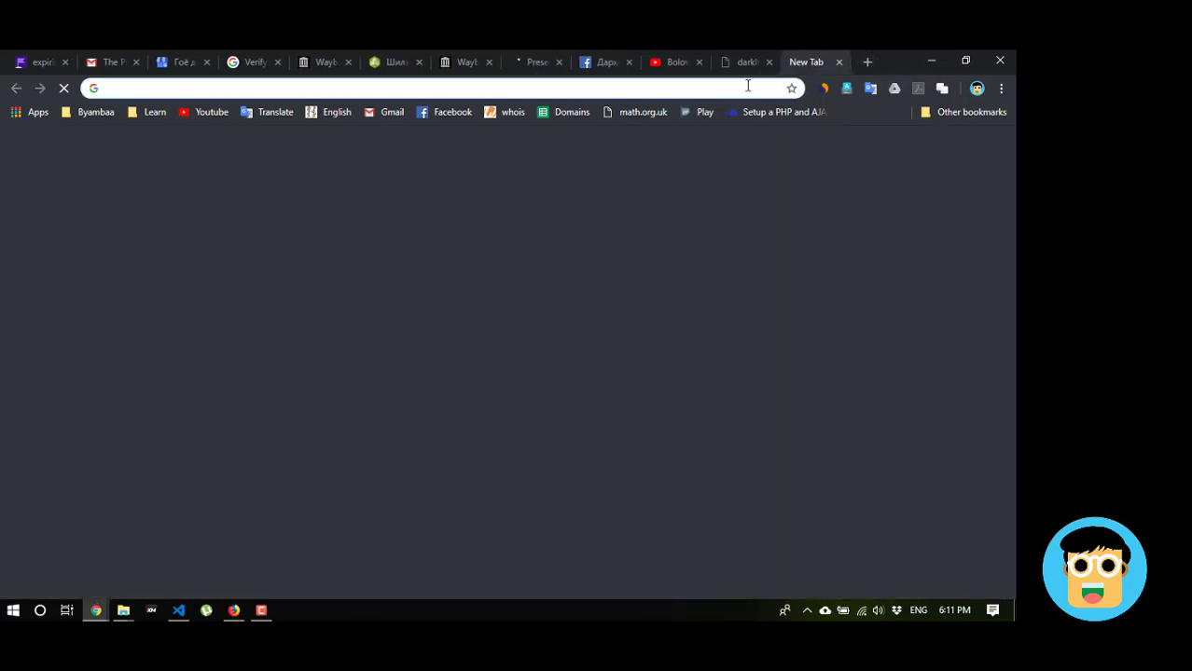
left_click(107, 62)
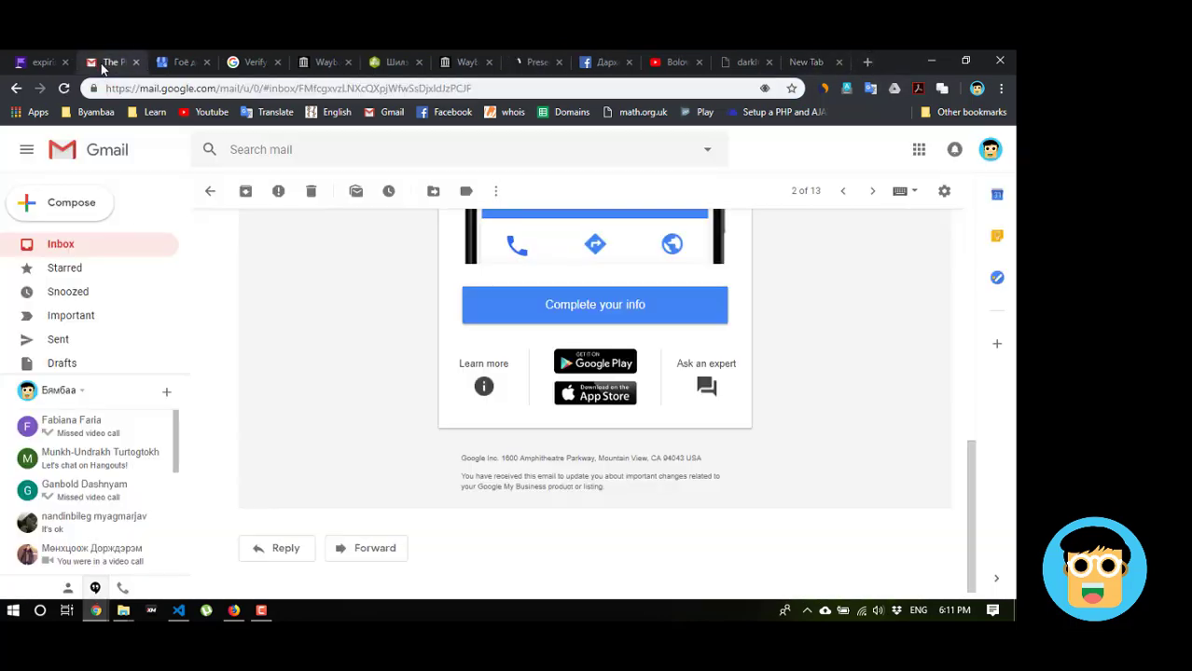
left_click(88, 201)
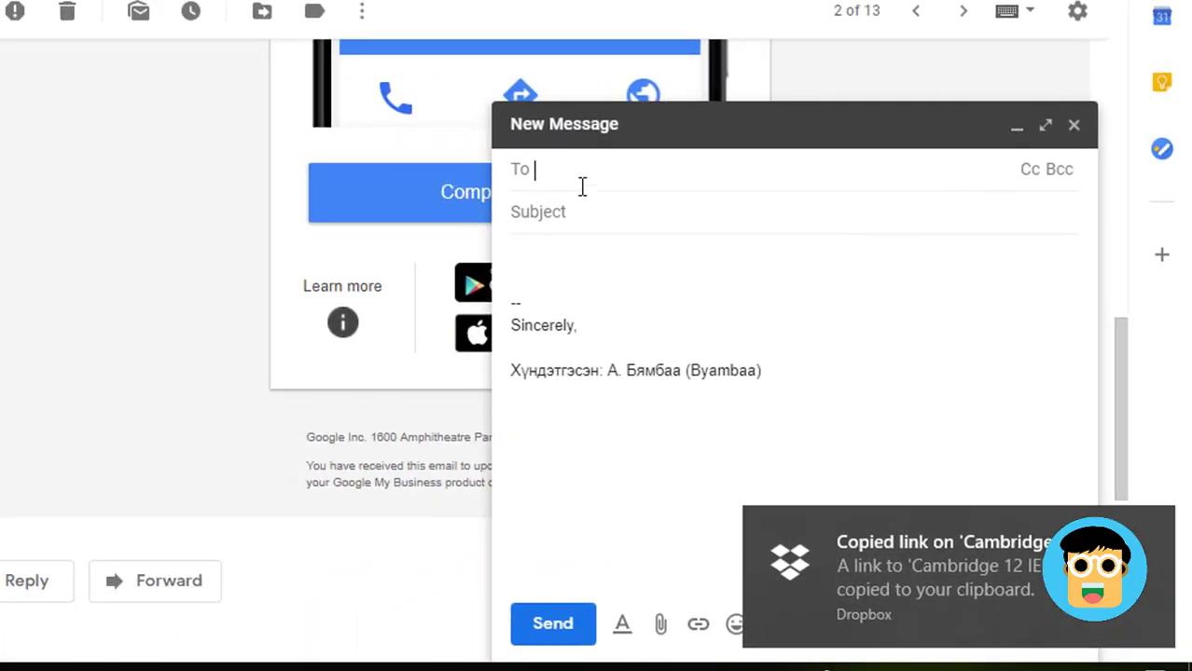
type("sa")
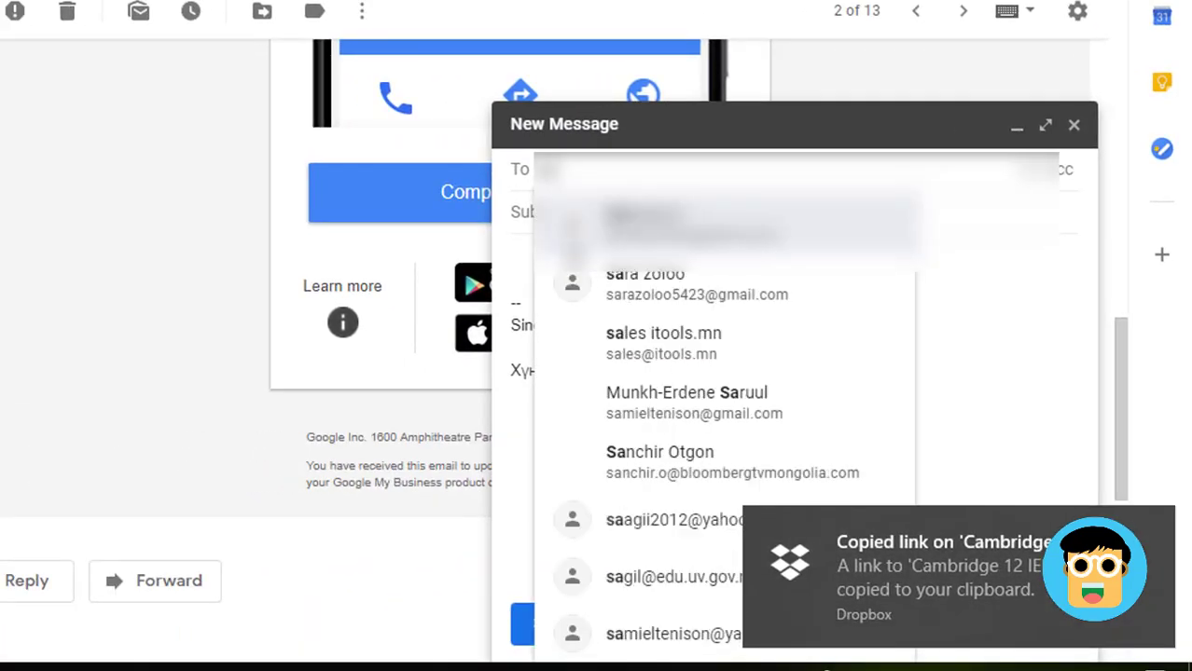
key("Return")
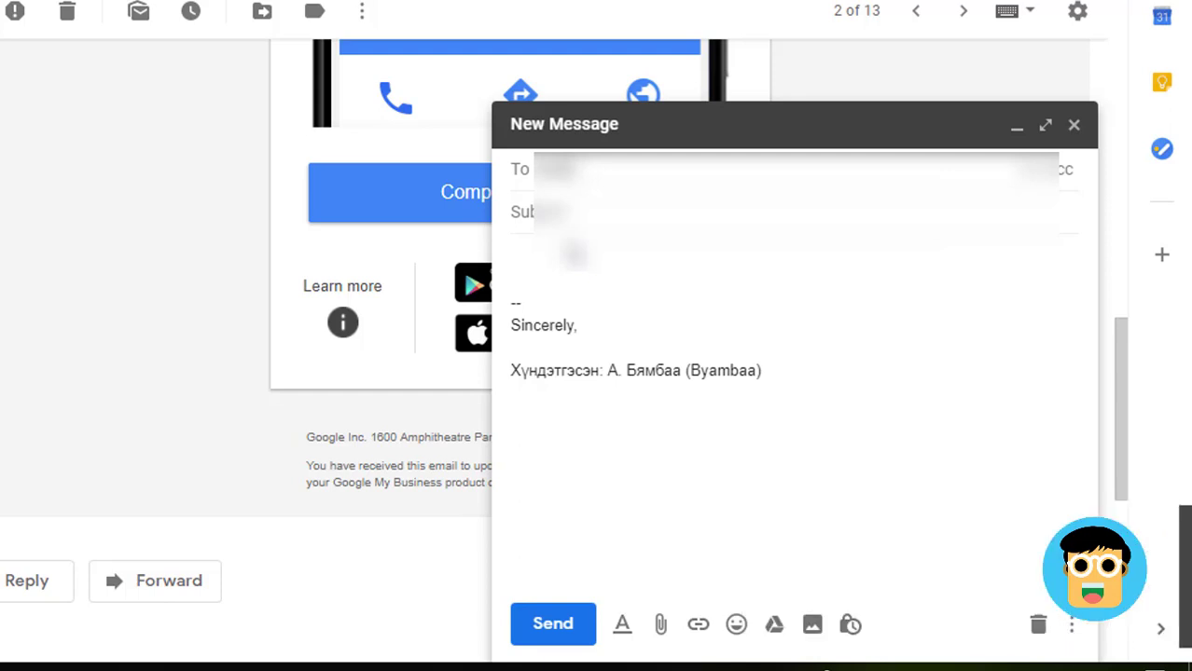
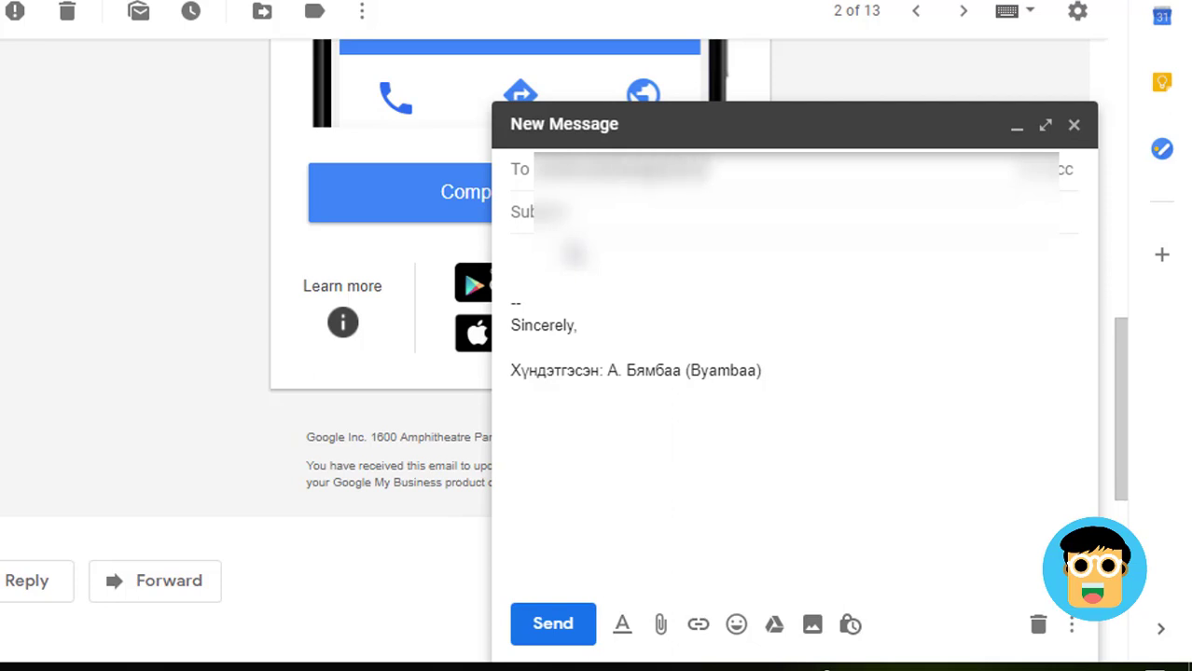
key("Return")
key("Return")
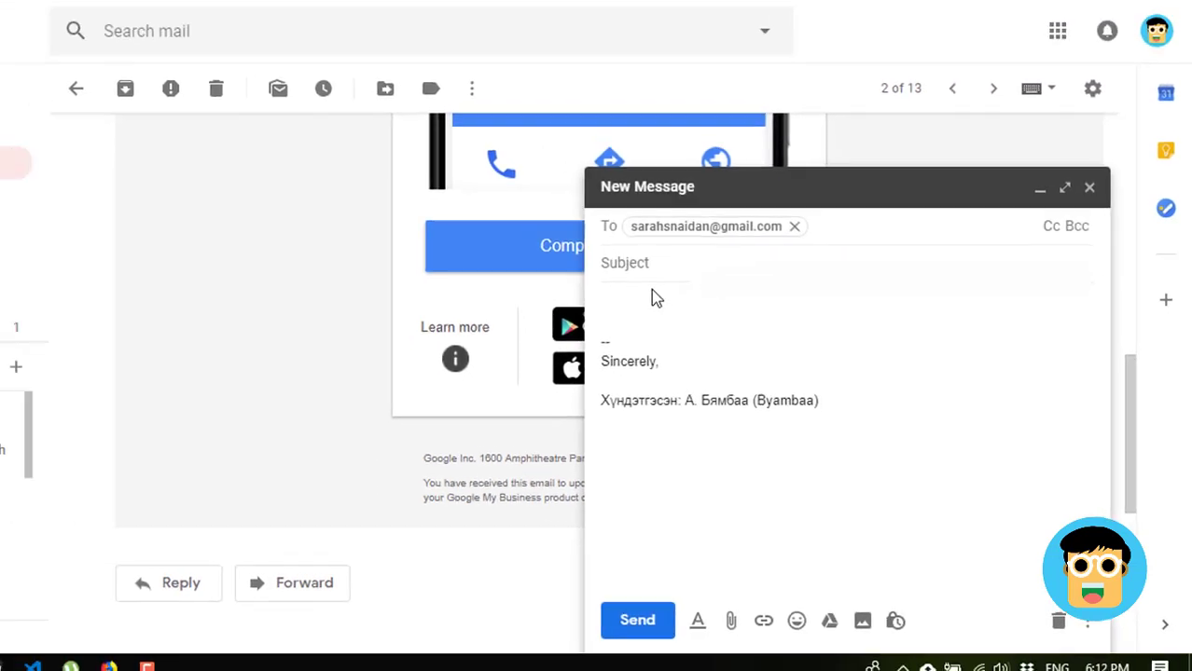
key("Tab")
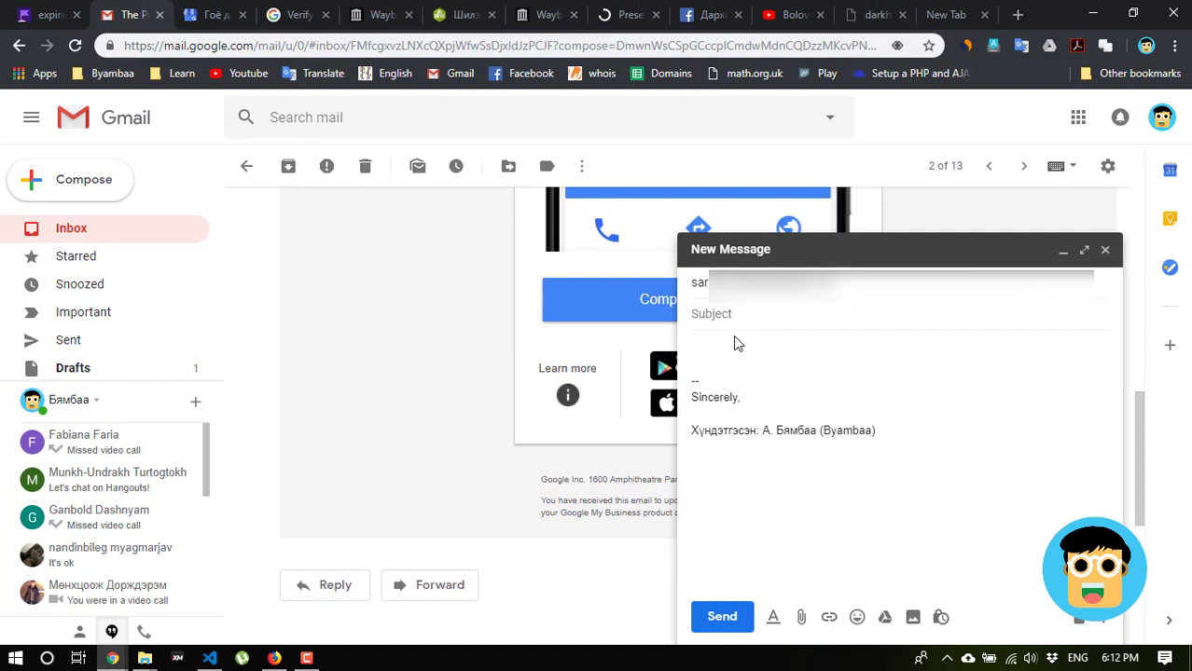
Give the email the subject 'IELTS 12 CD cambridge', paste the Dropbox link into the body, and send it
type("IELTS 12 CD X")
key("BackSpace")
type("camb")
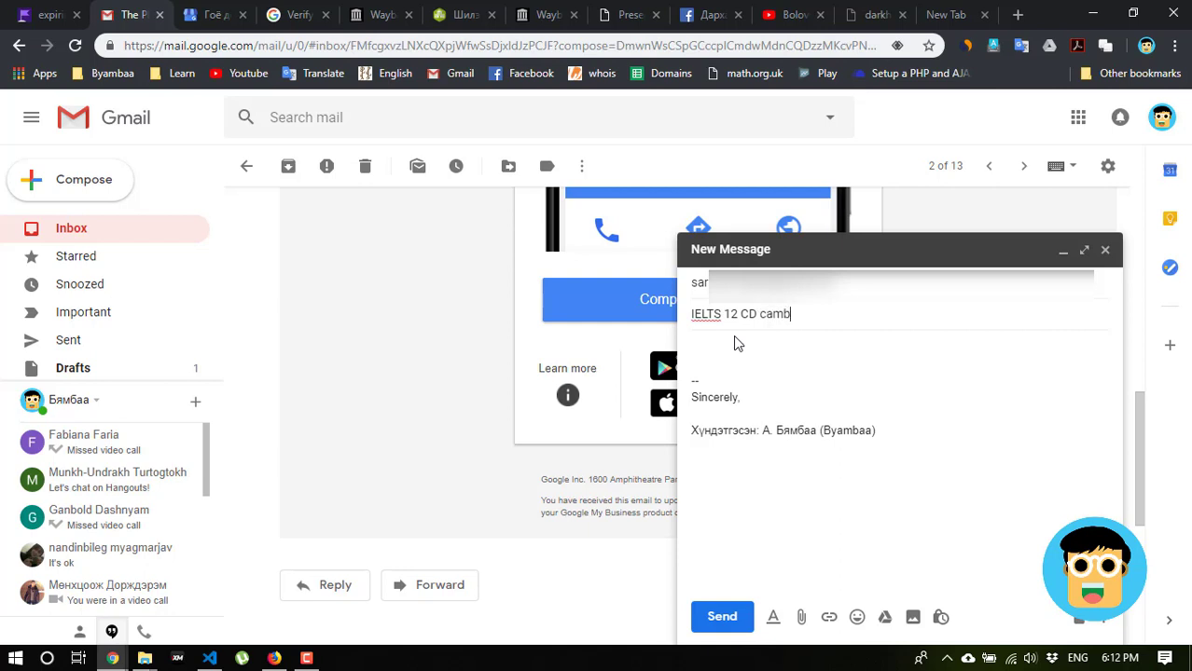
type("ridge")
left_click(789, 374)
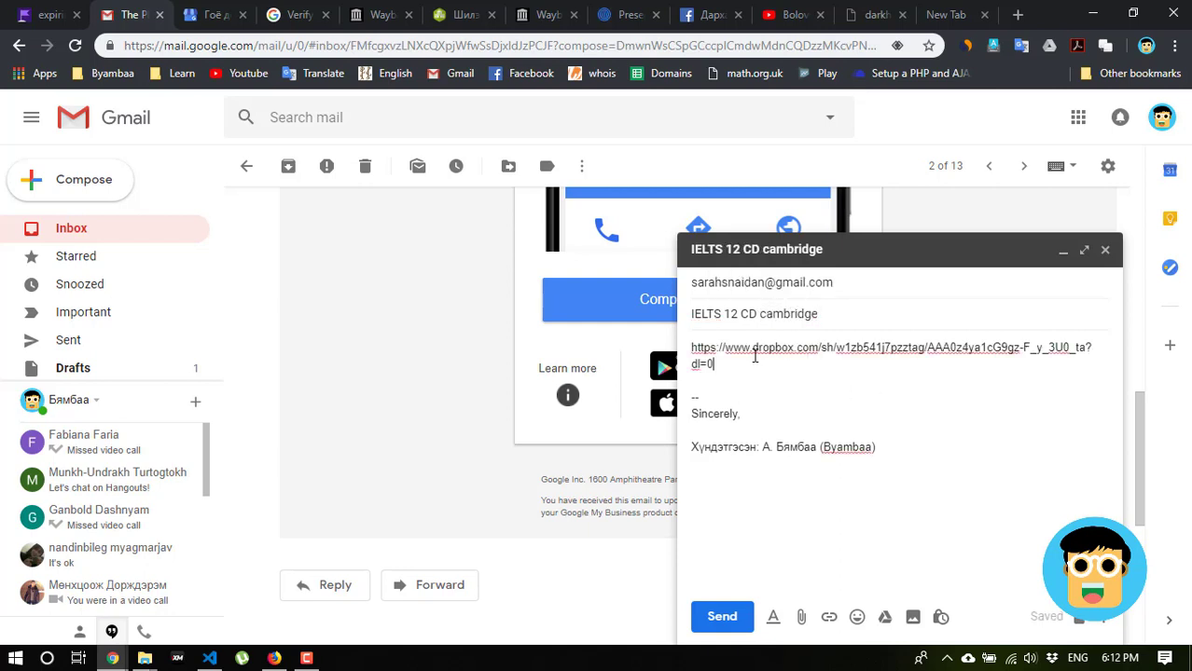
left_click(742, 623)
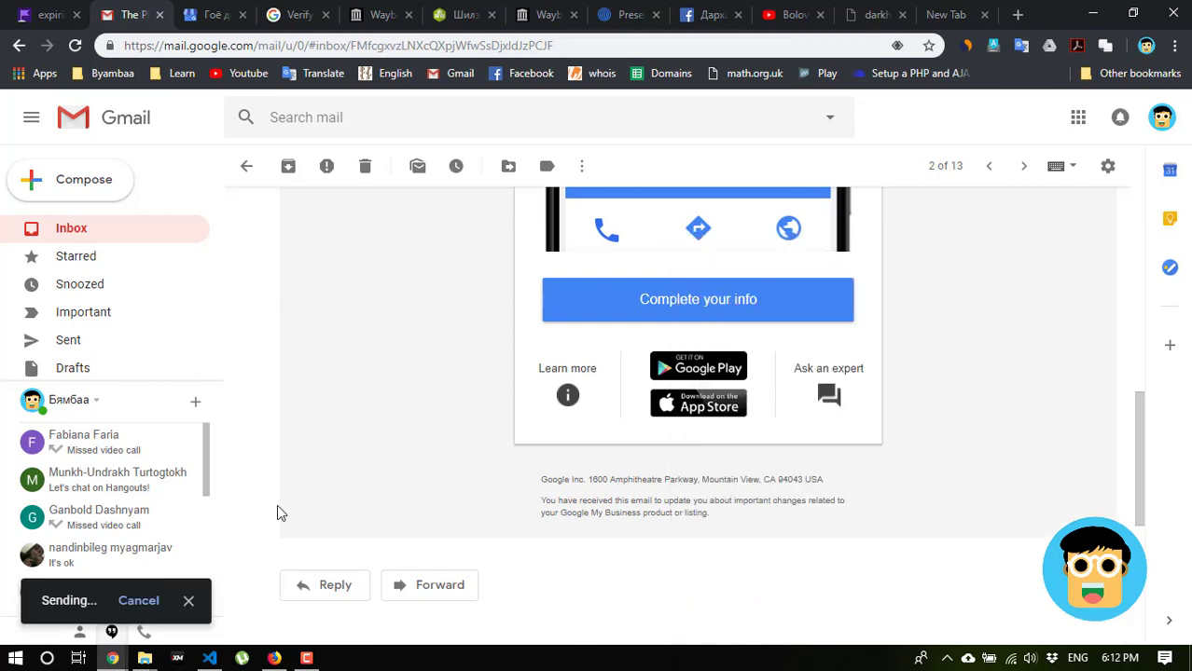
Open the sent 'IELTS 12 CD cambridge' email and follow its Dropbox folder link
left_click(62, 343)
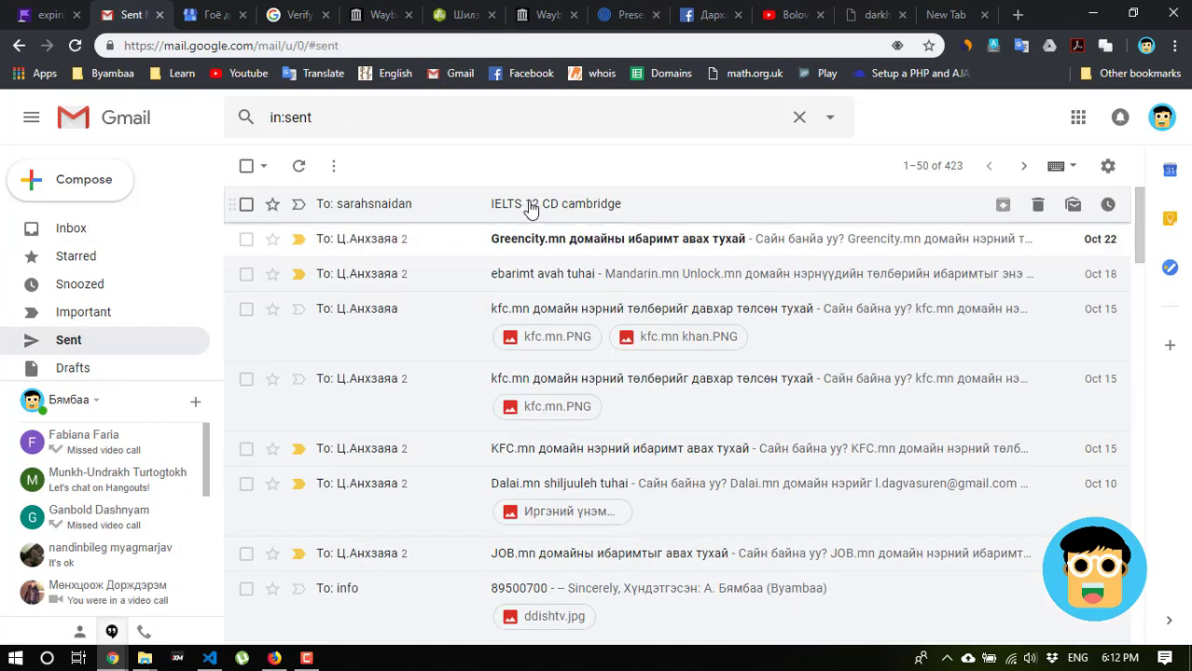
left_click(529, 206)
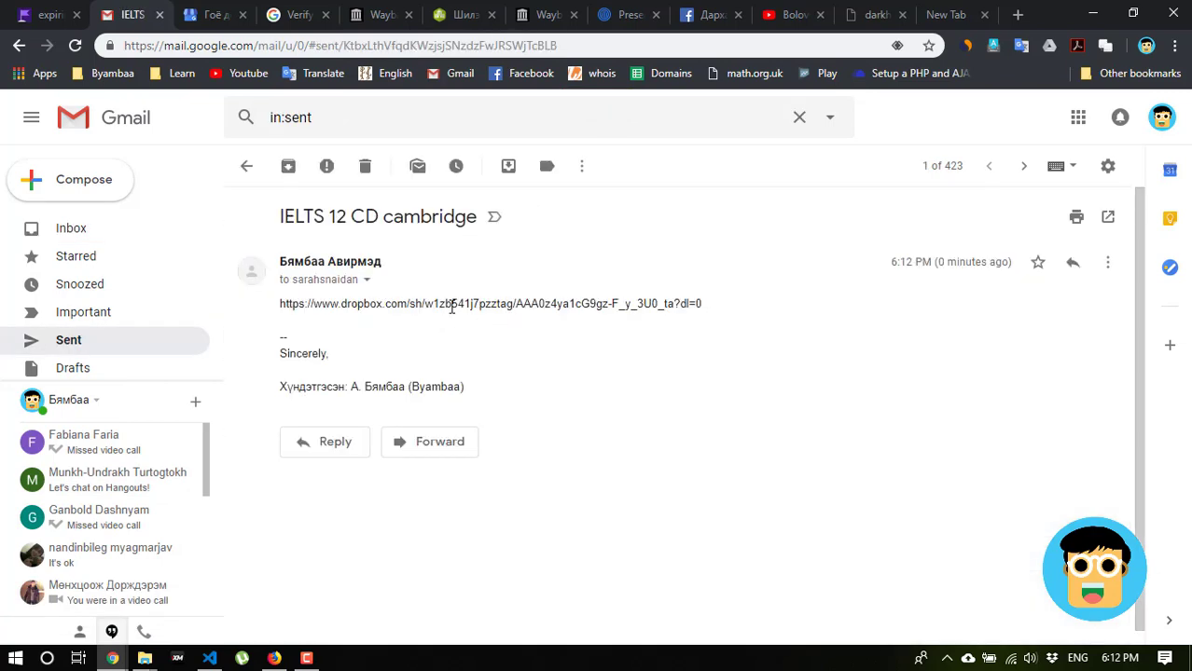
left_click(562, 314, "shift")
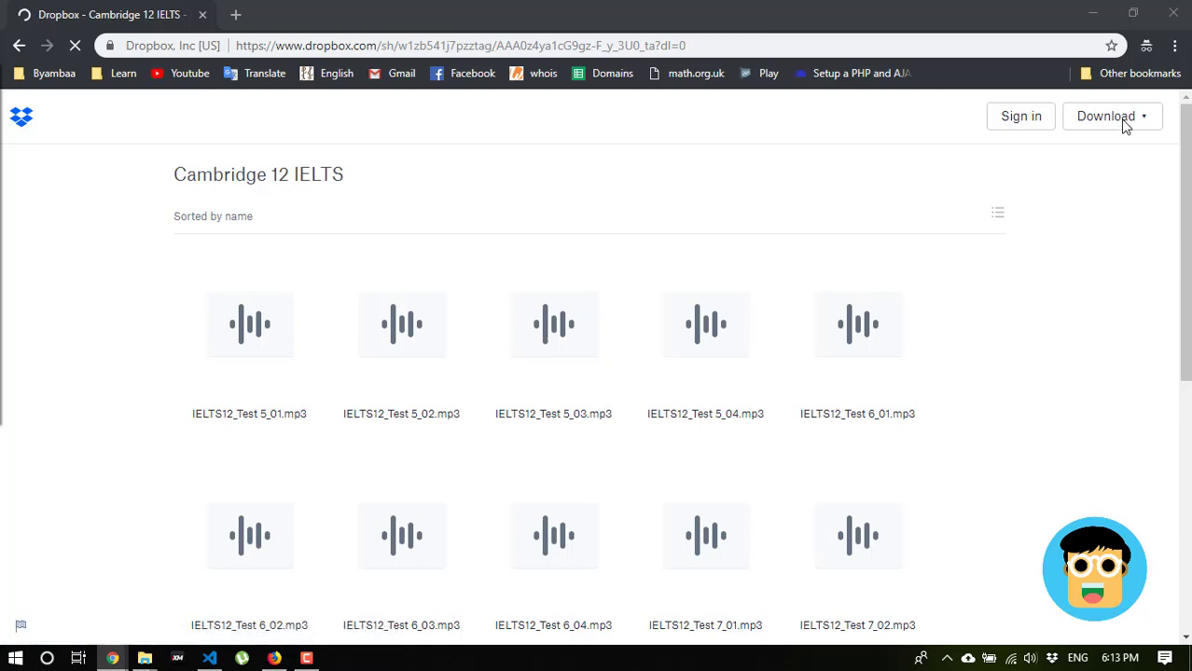
Direct-download the whole shared folder from Dropbox as Cambridge 12 IELTS.zip
left_click(1125, 124)
left_click(1087, 165)
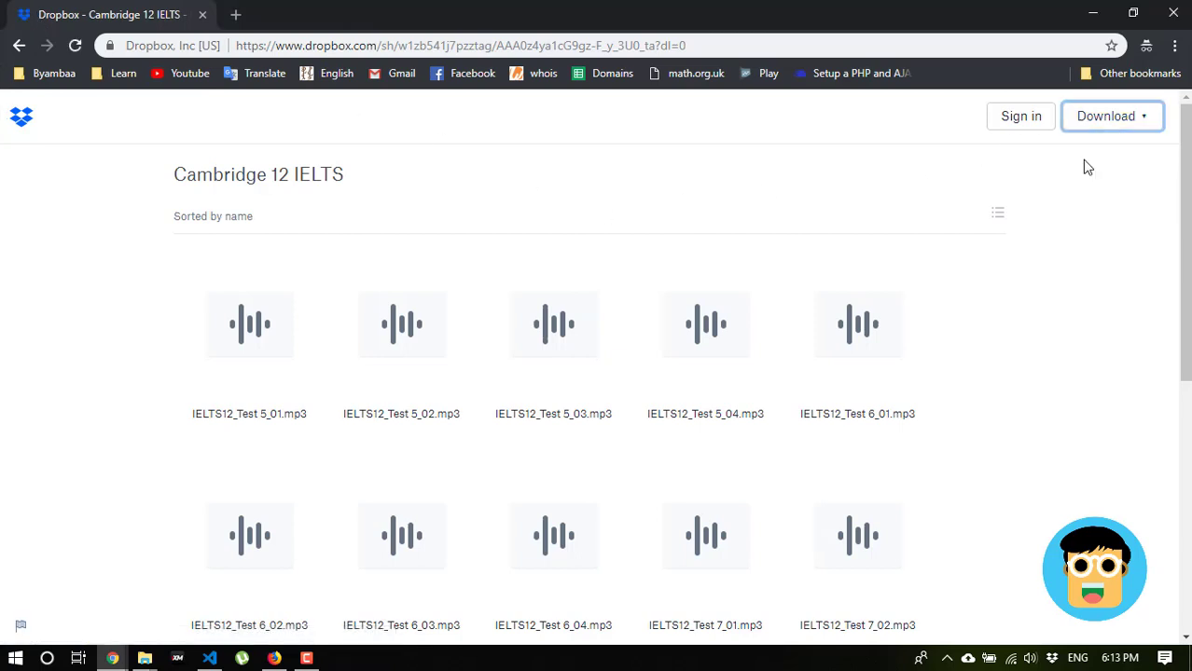
left_click(1082, 133)
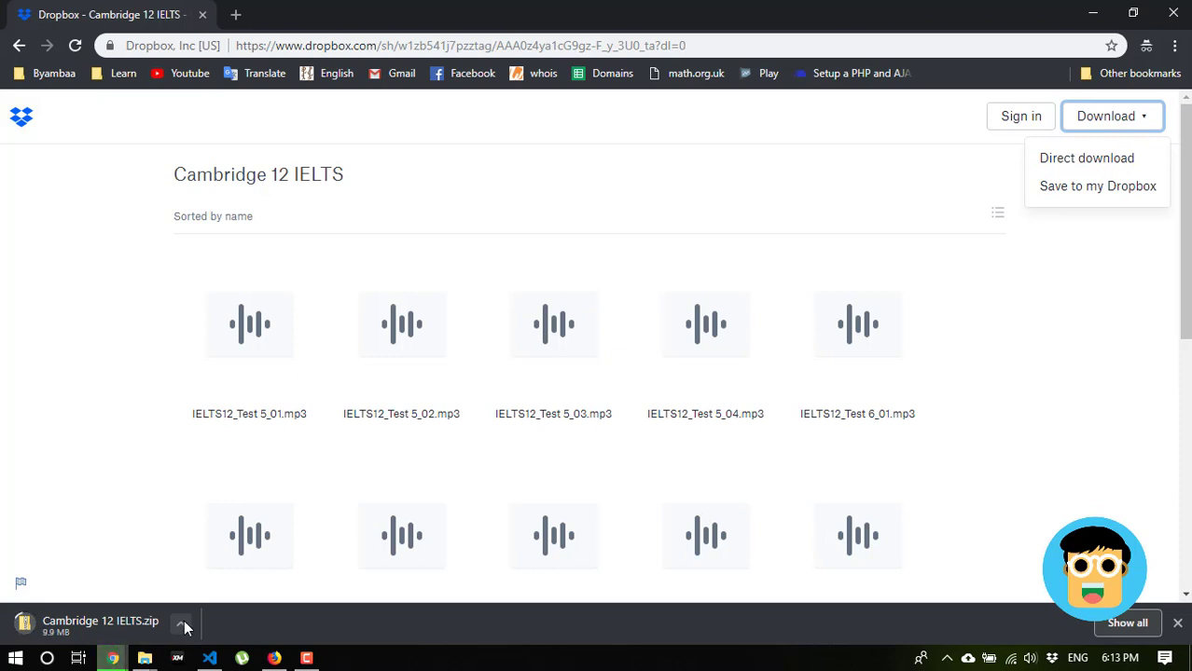
left_click(182, 626)
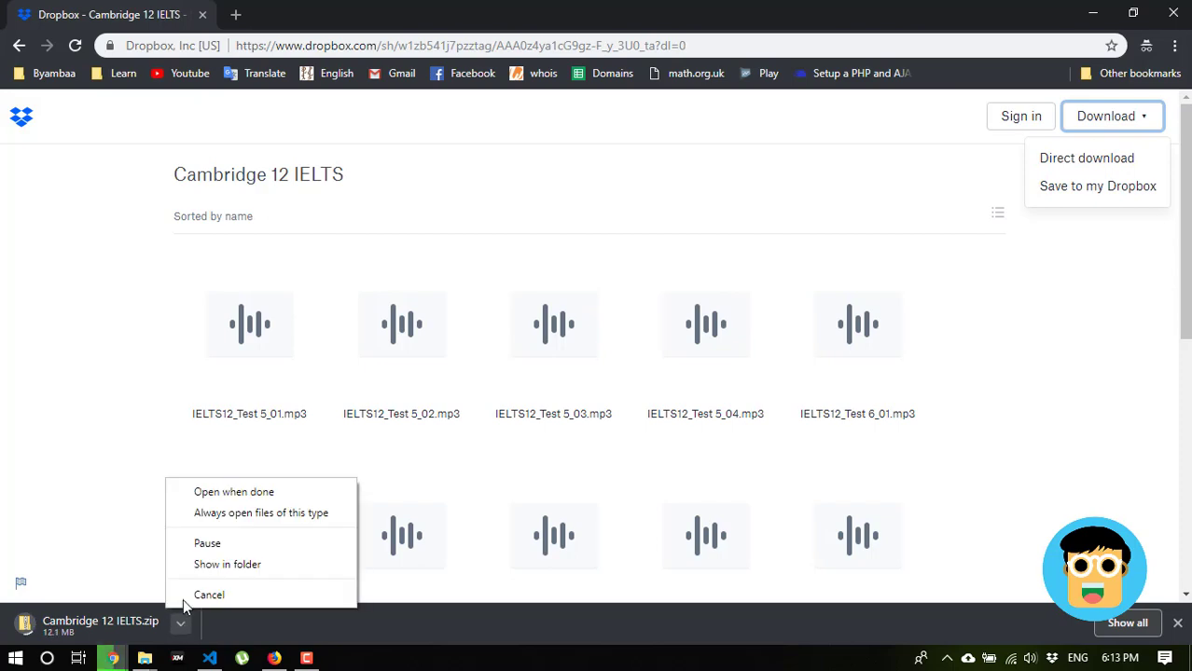
Show the download in the Downloads folder and select Adobe 2019.zip
left_click(215, 565)
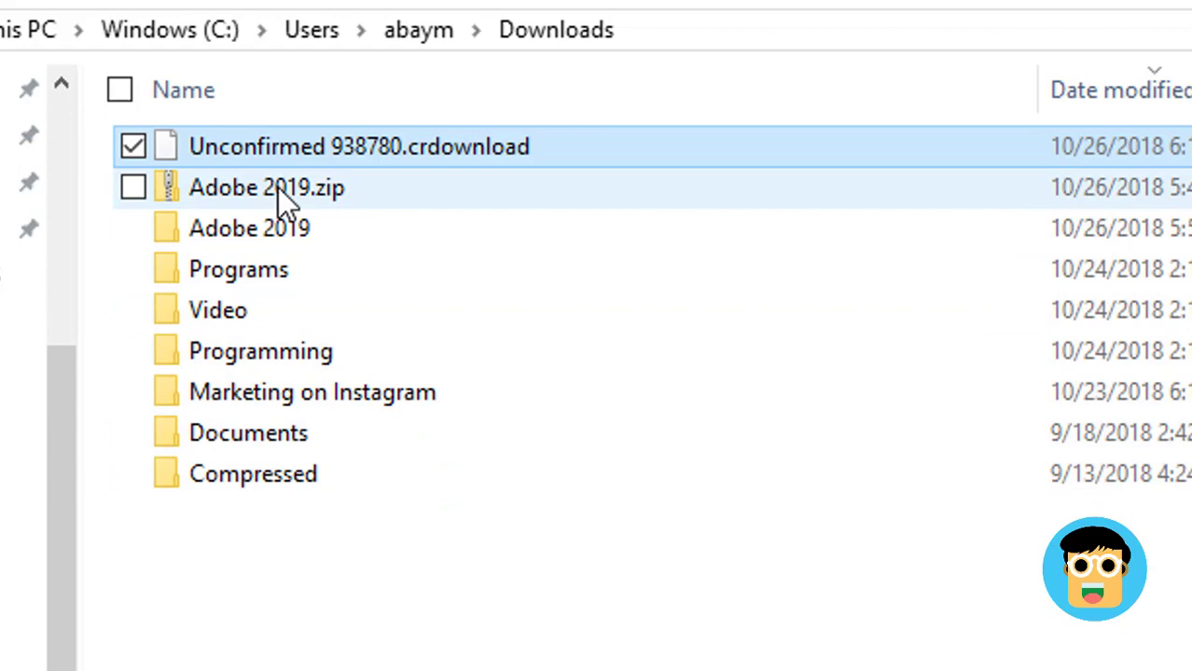
left_click(279, 191)
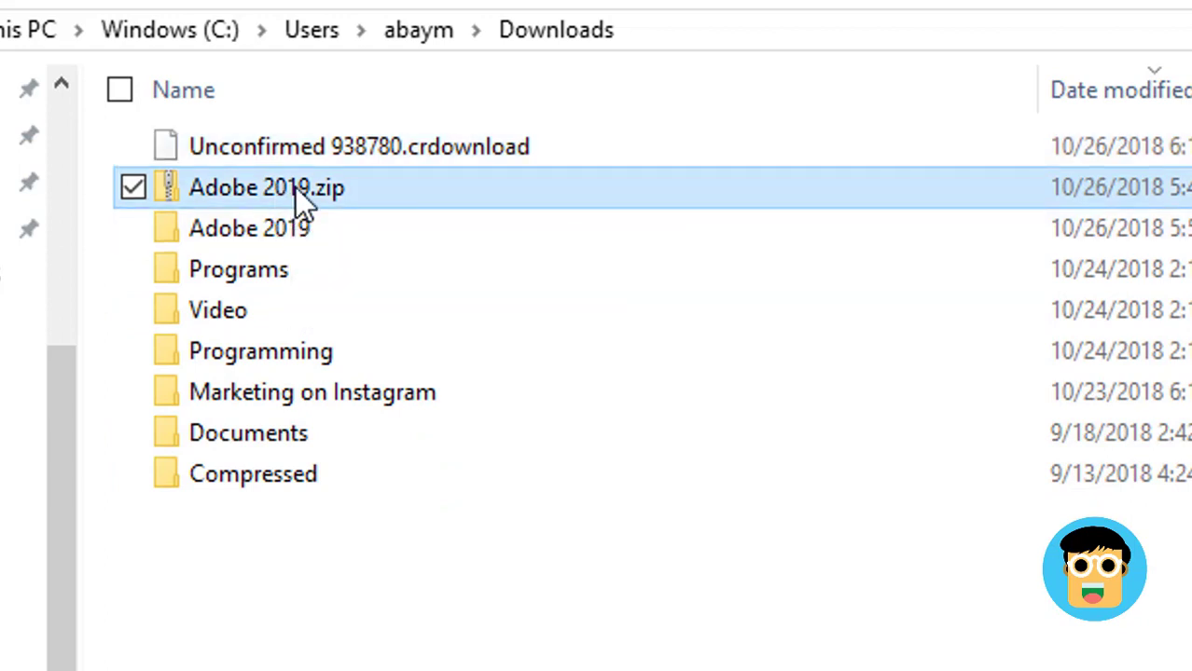
Extract Adobe 2019.zip into a new D:\ielts folder on drive D:
right_click(298, 187)
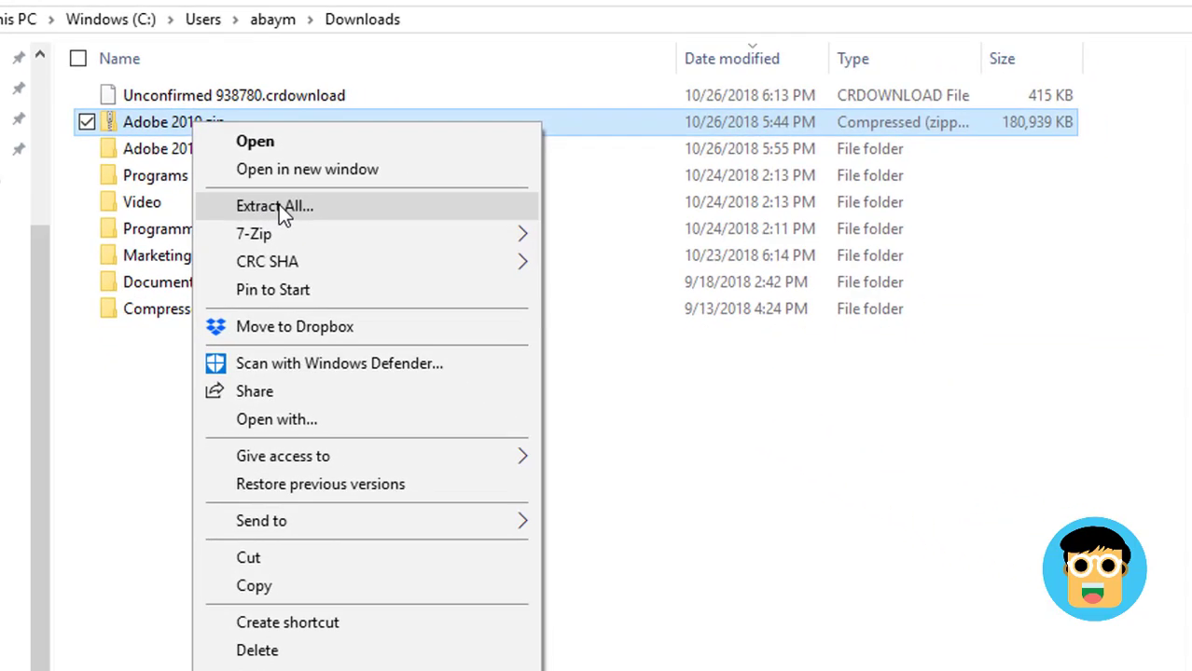
left_click(278, 207)
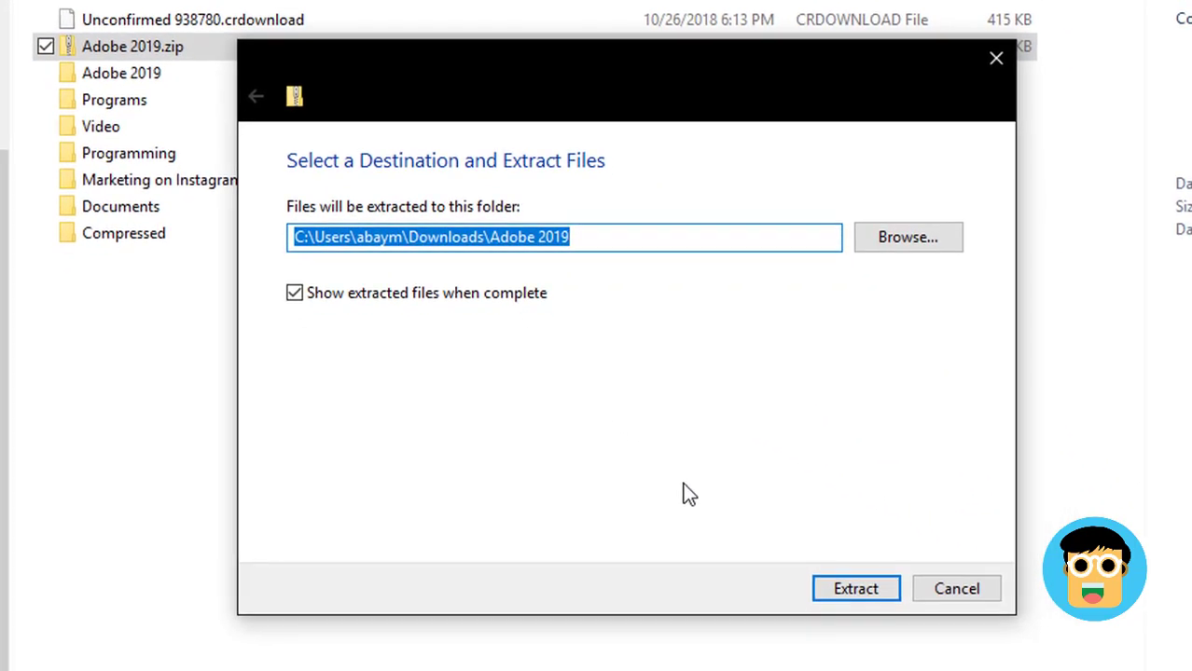
left_click(918, 244)
scroll(353, 280, "up", 6)
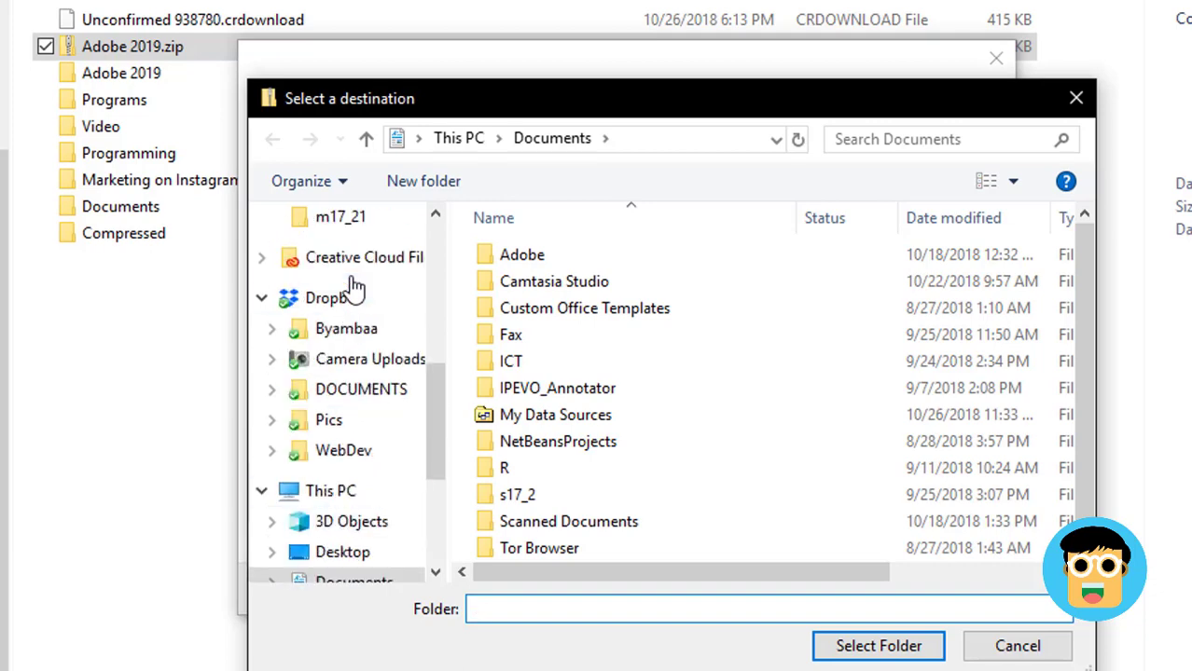
scroll(353, 243, "down", 2)
scroll(353, 298, "down", 2)
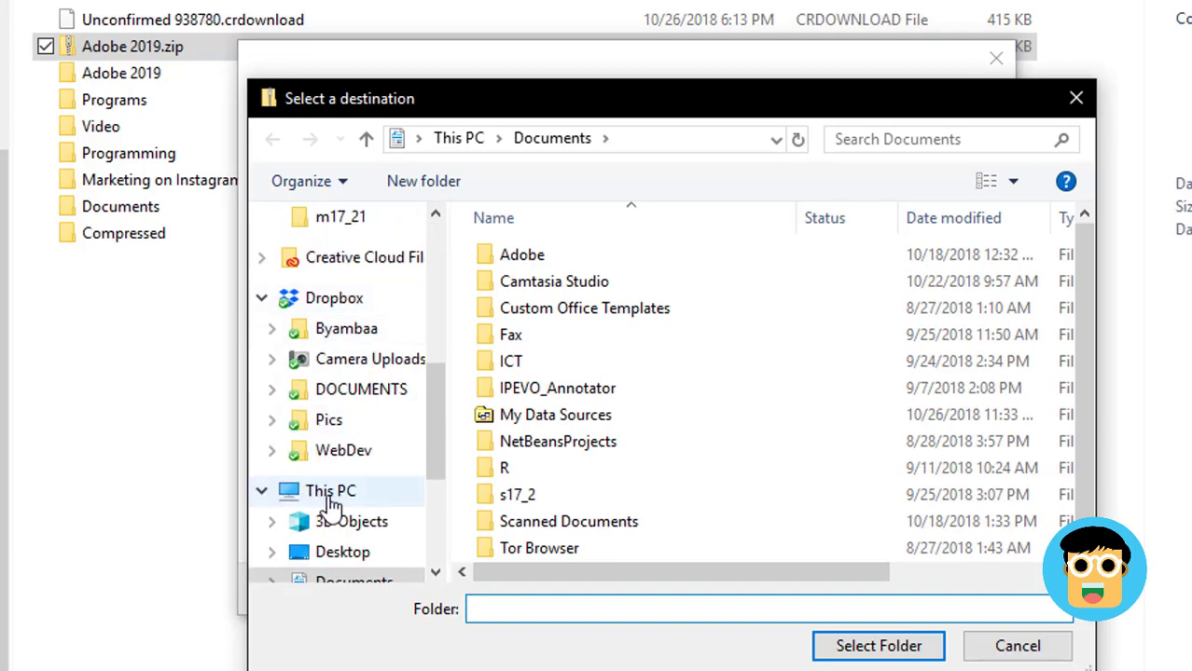
left_click(303, 494)
scroll(646, 401, "down", 5)
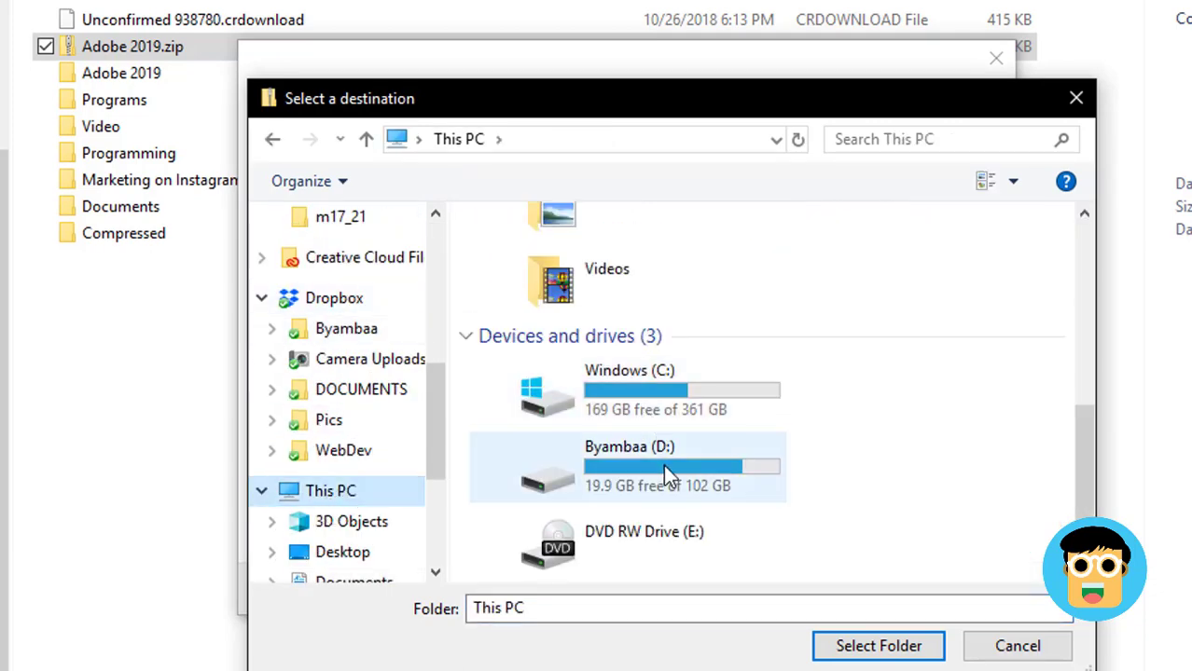
double_click(657, 462)
left_click(876, 646)
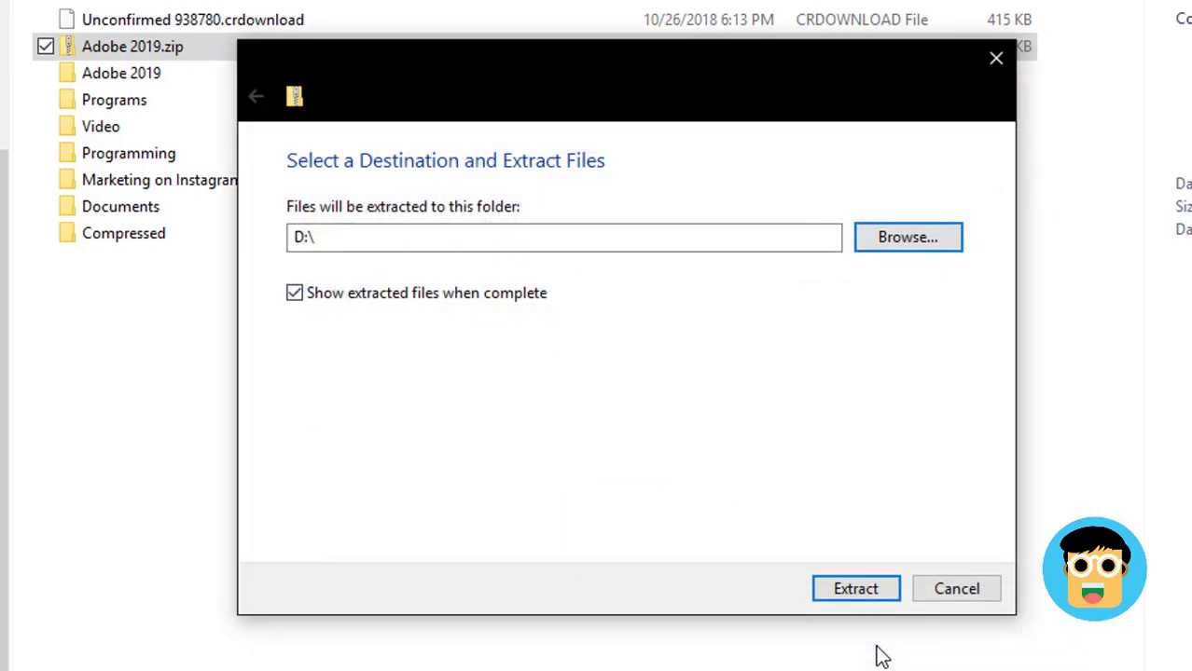
left_click(726, 228)
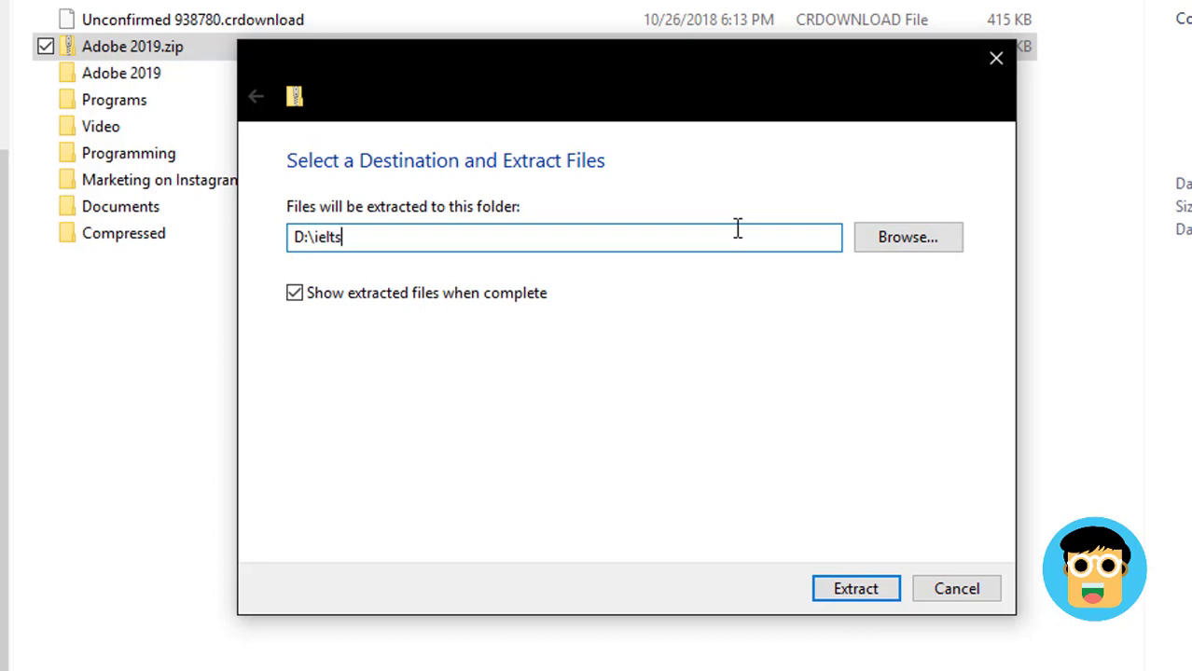
key("Return")
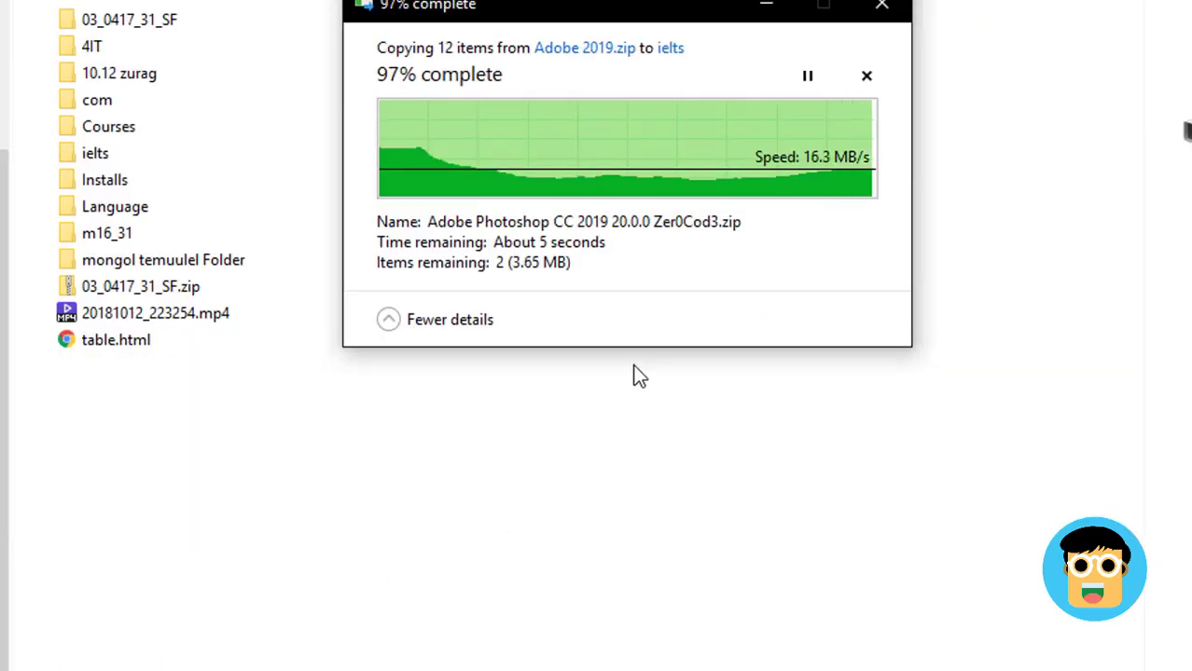
Open the D:\ielts folder and widen the Name column to show the full Adobe CC 2019 zip names
key("alt+Tab")
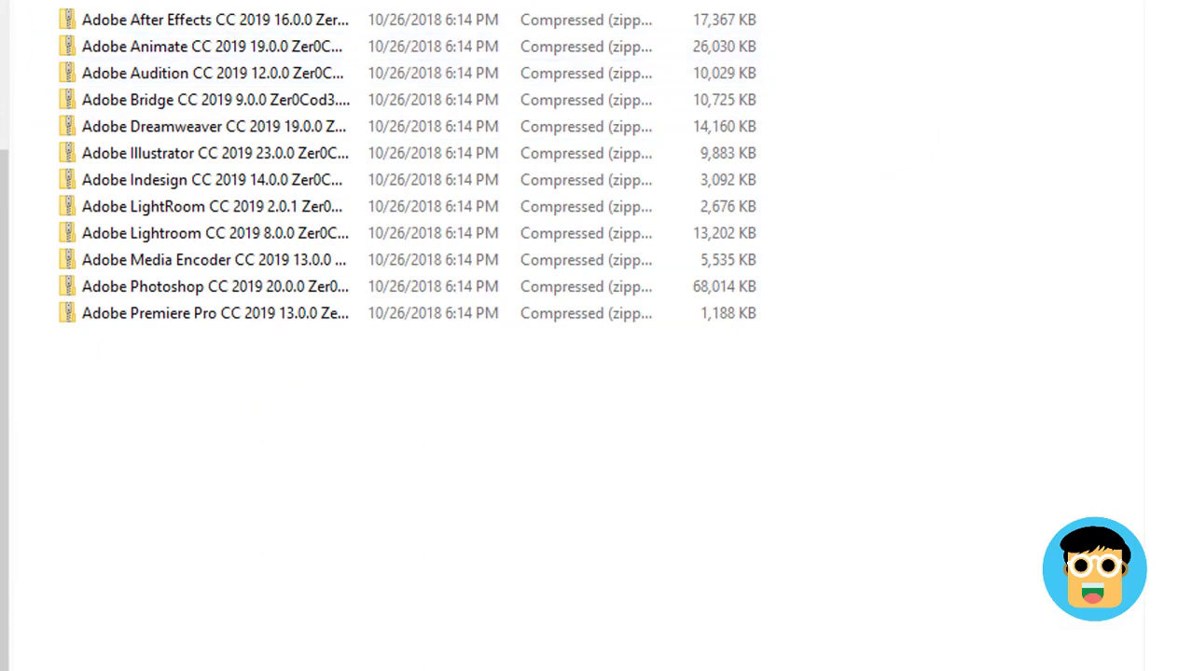
key("alt+Up")
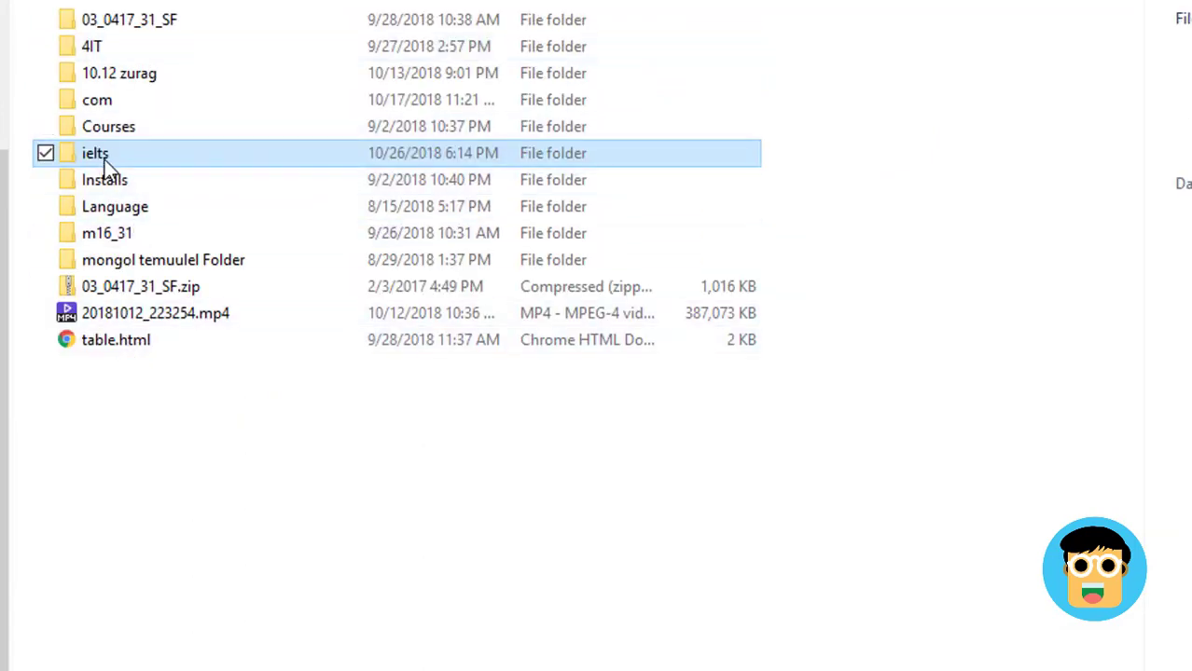
double_click(109, 153)
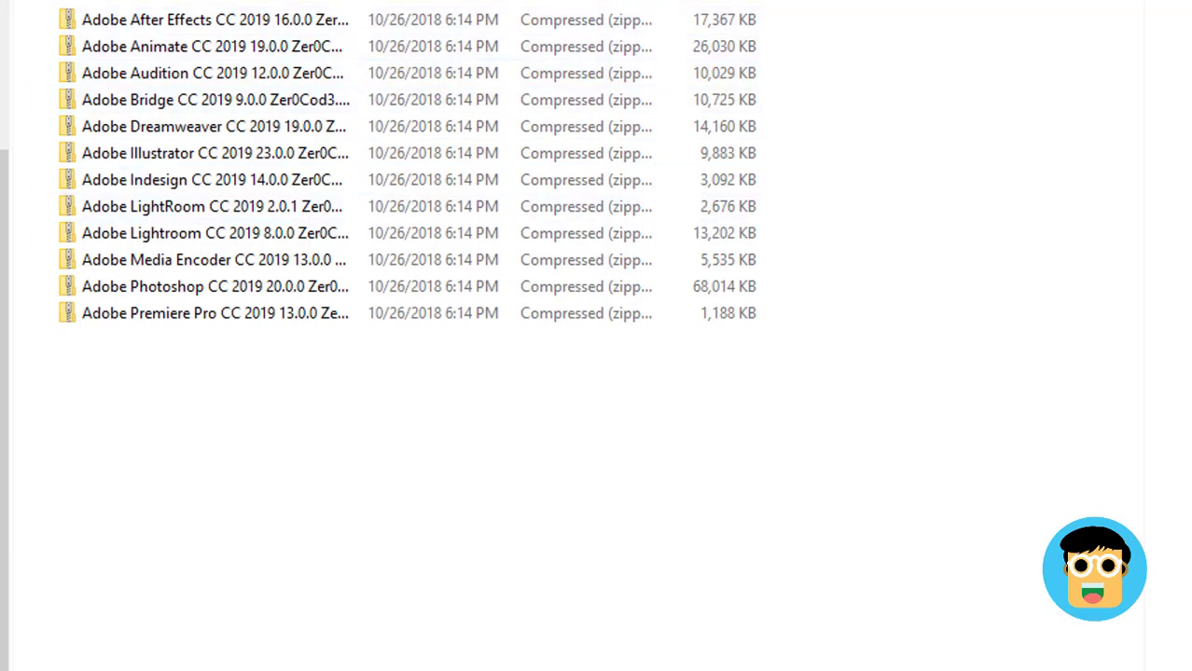
left_click_drag(359, 4, 532, 5)
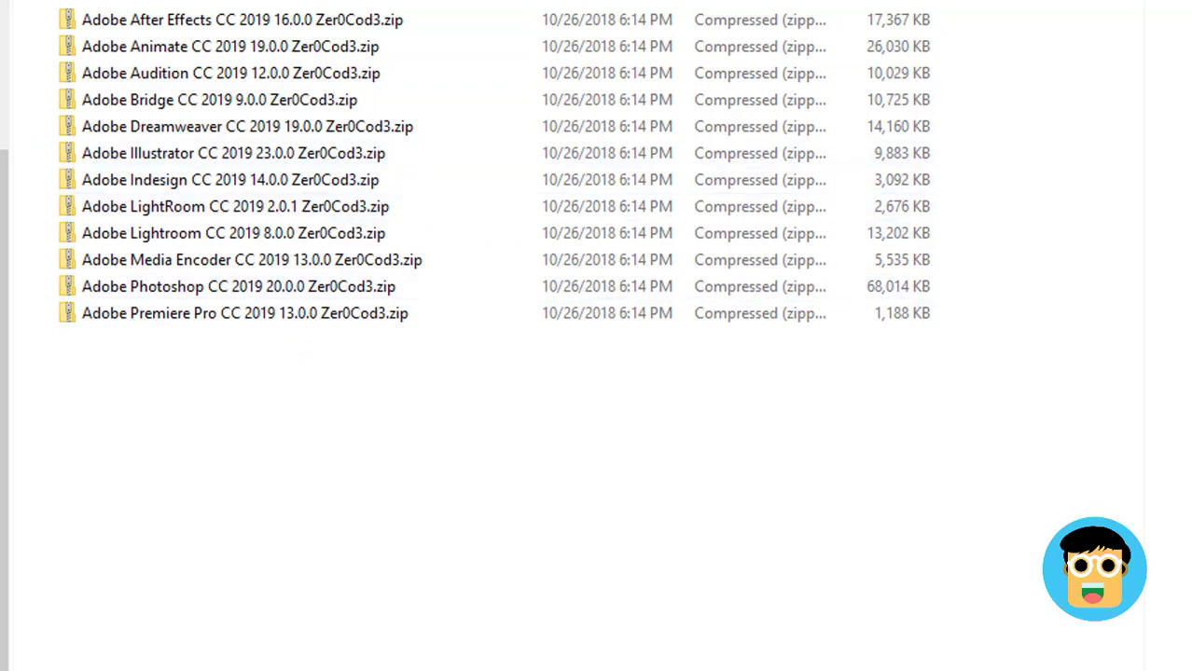
Deselect the Dropbox link in the Gmail message, then select the Adobe Animate zip in Explorer
key("alt+Tab")
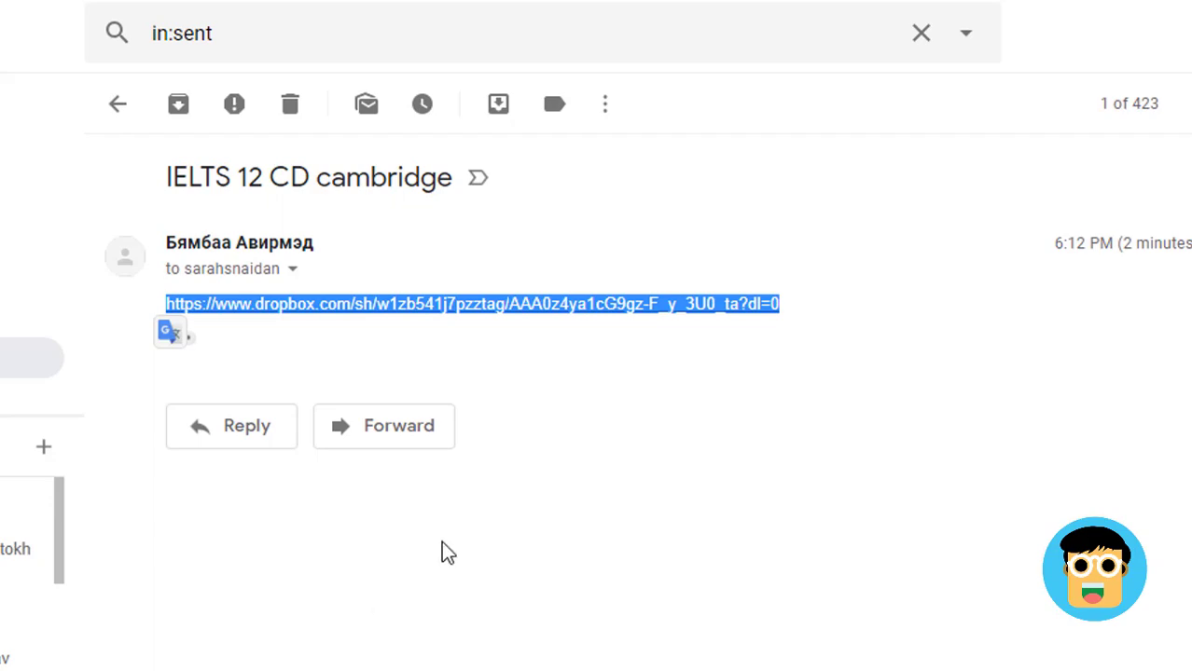
left_click(559, 252)
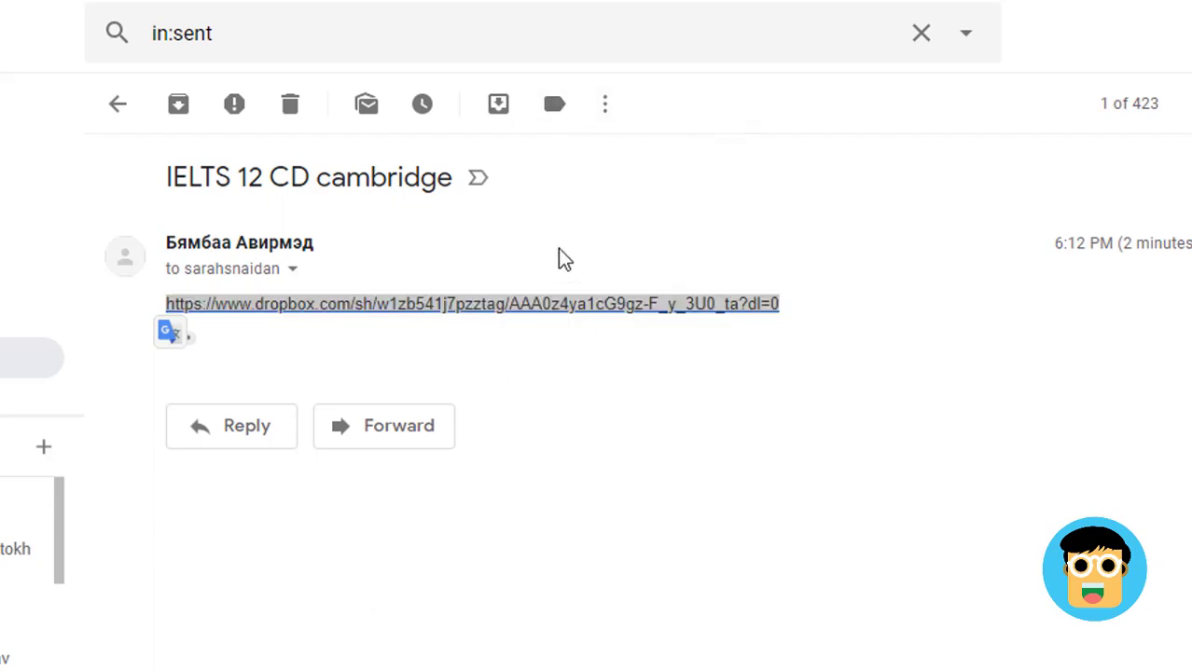
key("alt+Tab")
left_click(179, 38)
Dismiss the Adobe Animate zip menus and show the Cambridge 12 IELTS folder with its Test 5–8 files
right_click(179, 34)
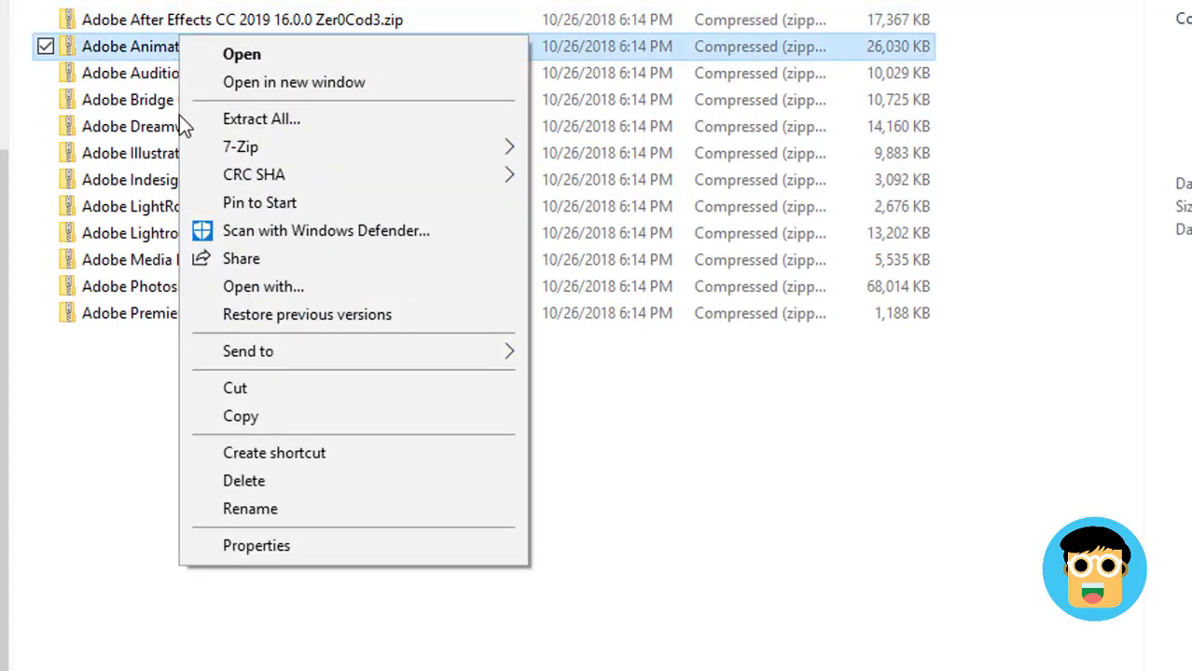
left_click(130, 472)
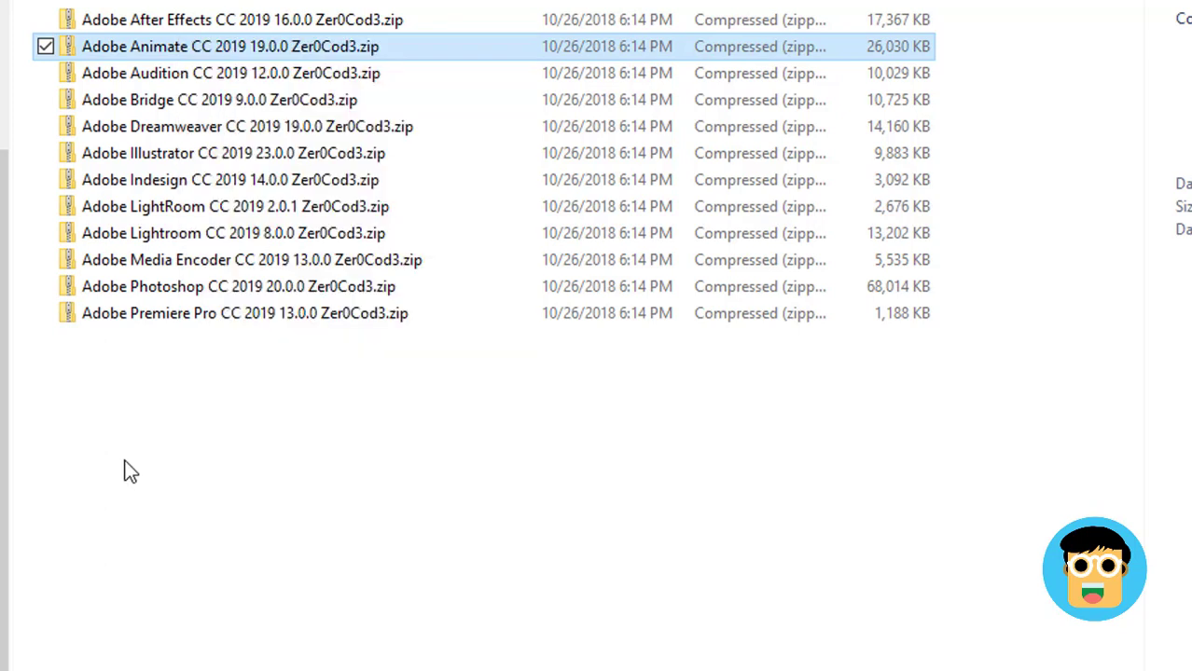
left_click(129, 472)
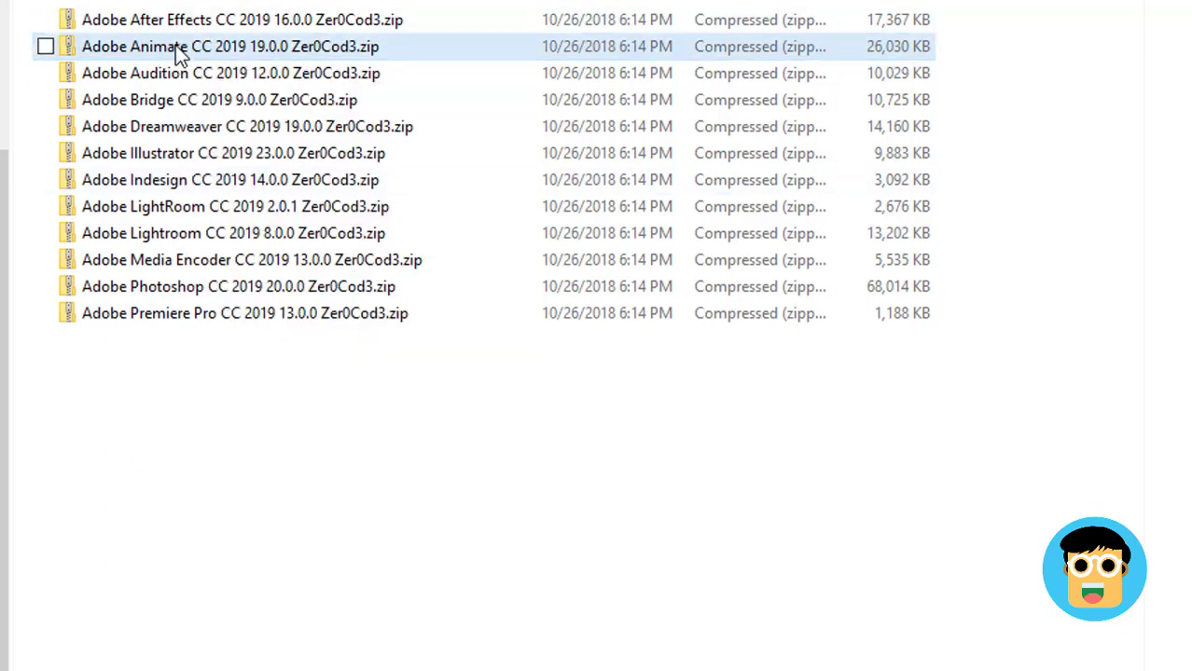
right_click(178, 45)
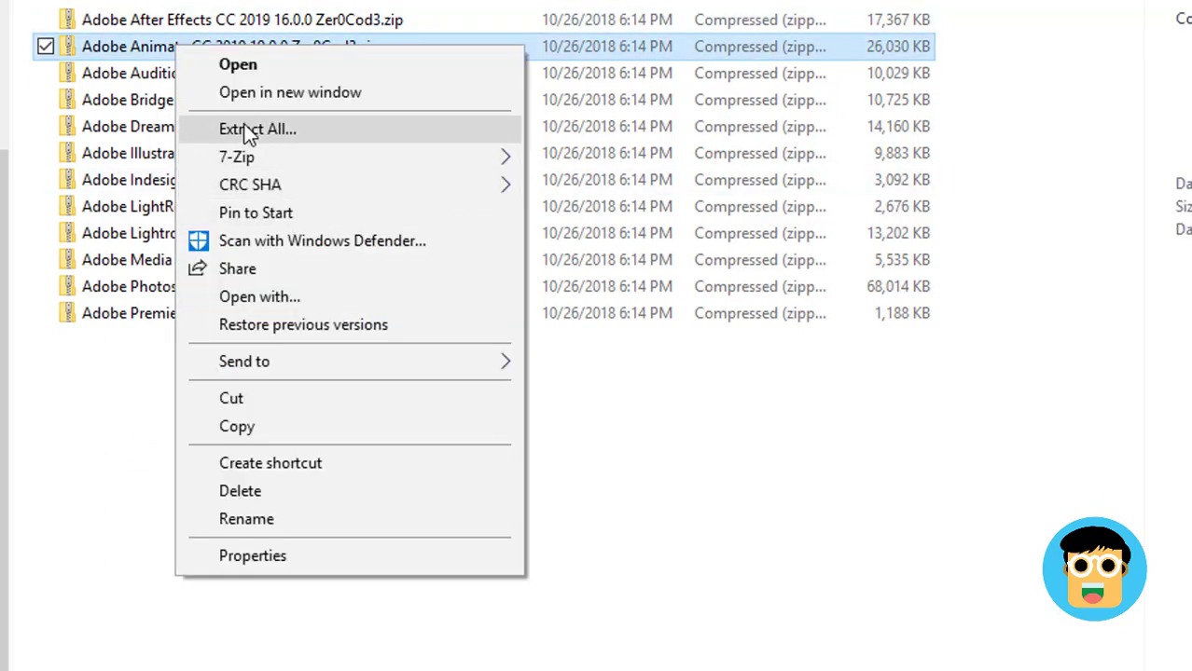
left_click(121, 401)
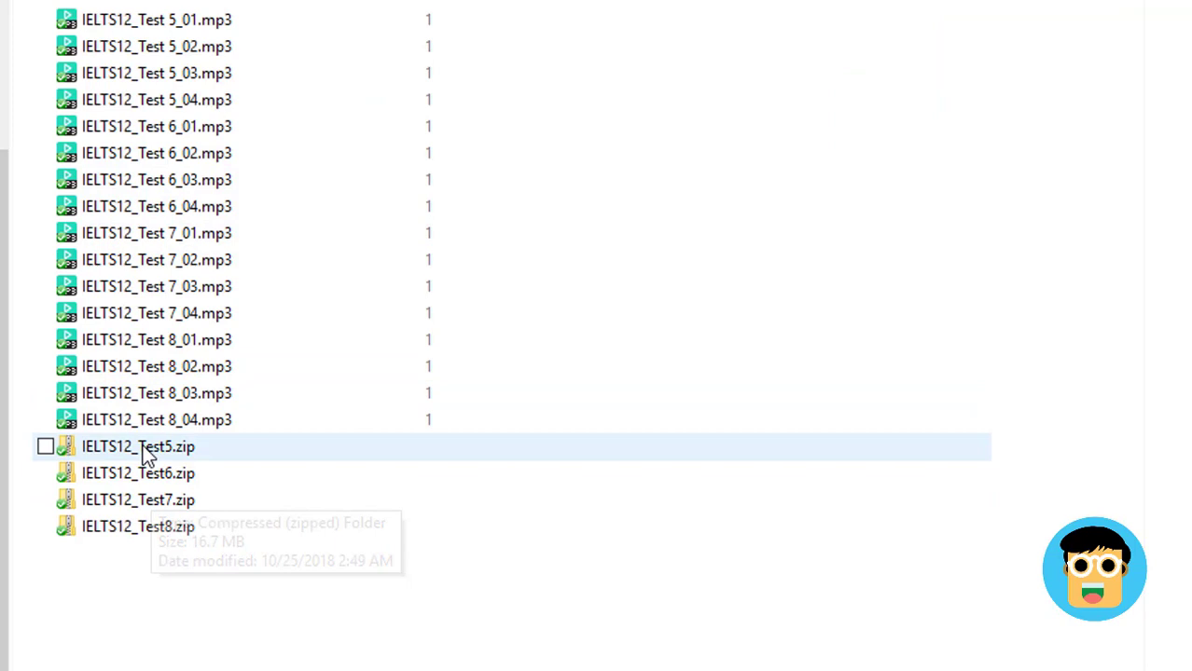
left_click(145, 457)
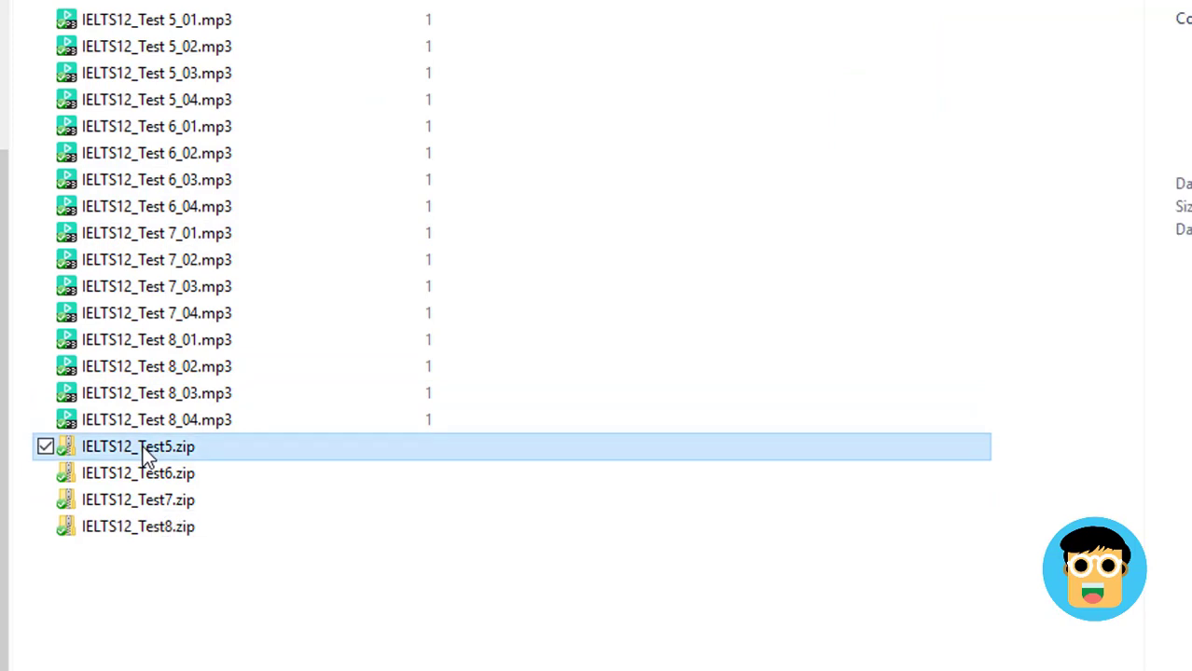
Extract IELTS12_Test5.zip into its own folder, check its four mp3s, then delete that folder
right_click(146, 457)
mouse_move(292, 192)
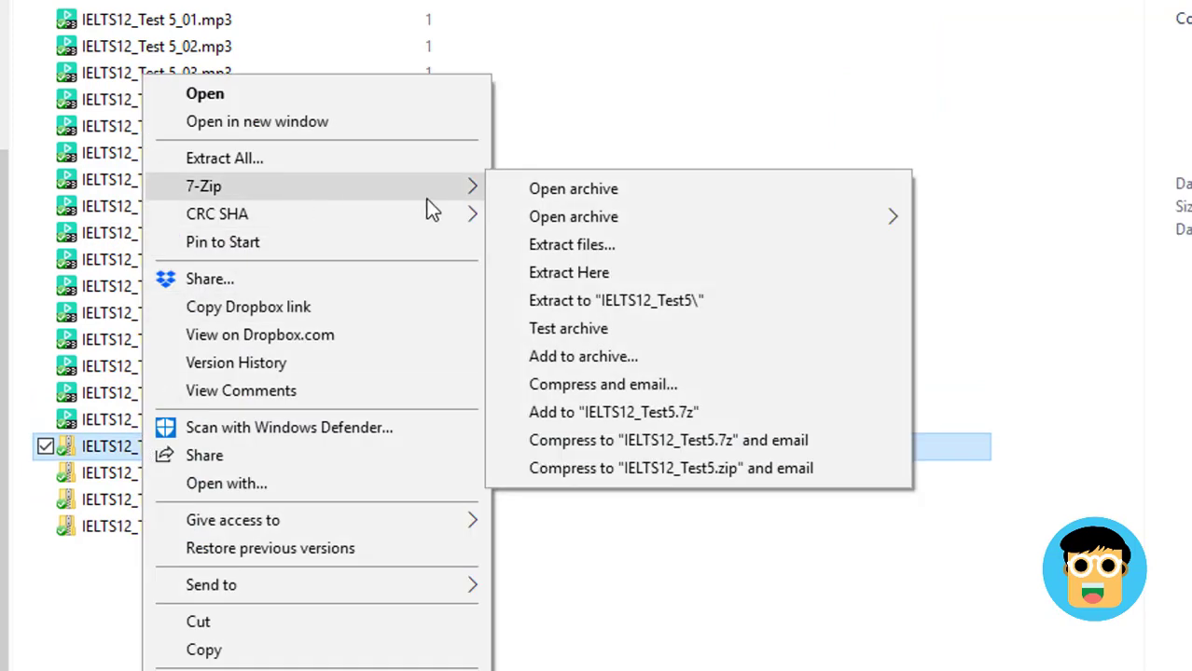
left_click(276, 159)
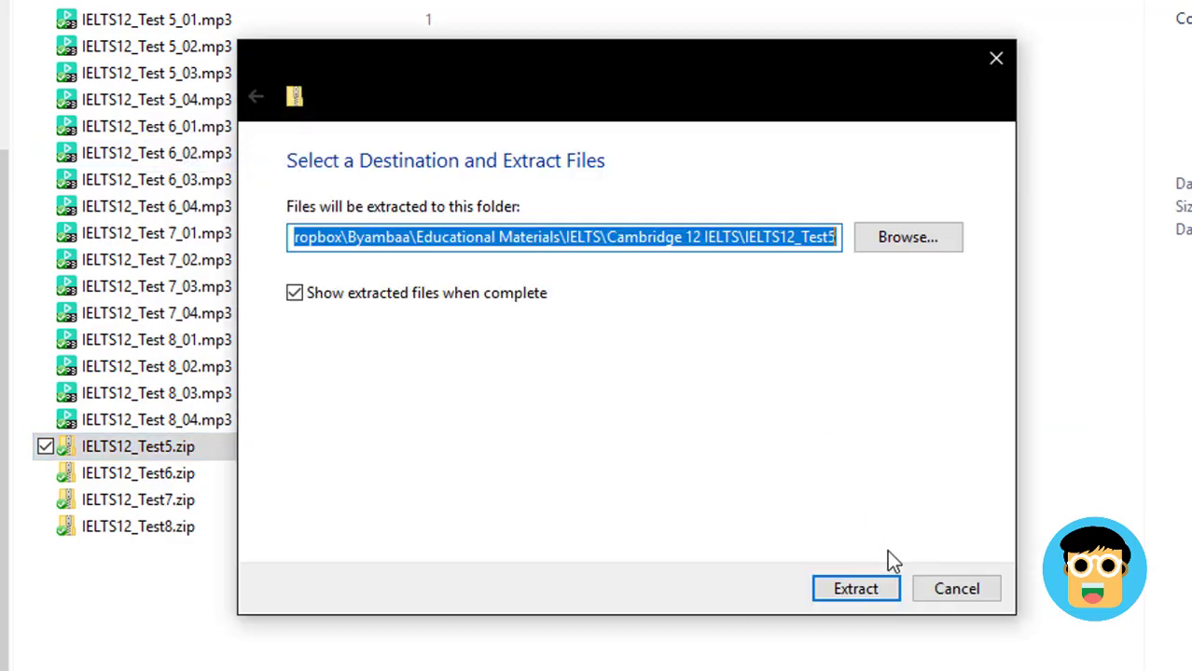
left_click(848, 595)
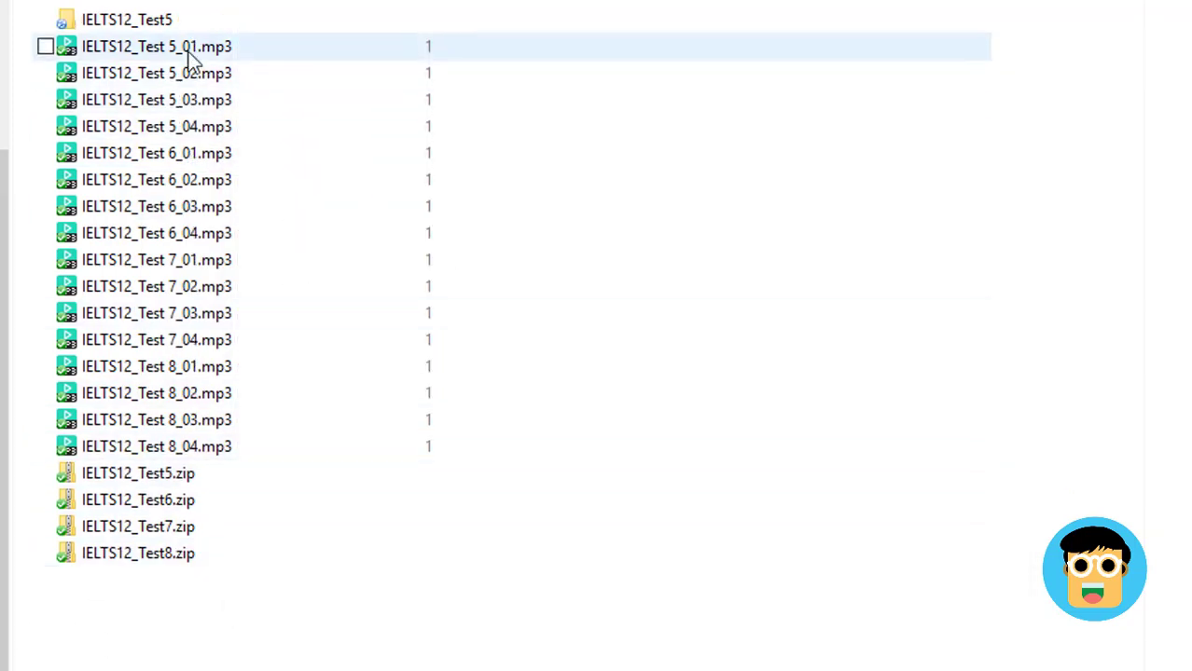
left_click(192, 30)
double_click(192, 27)
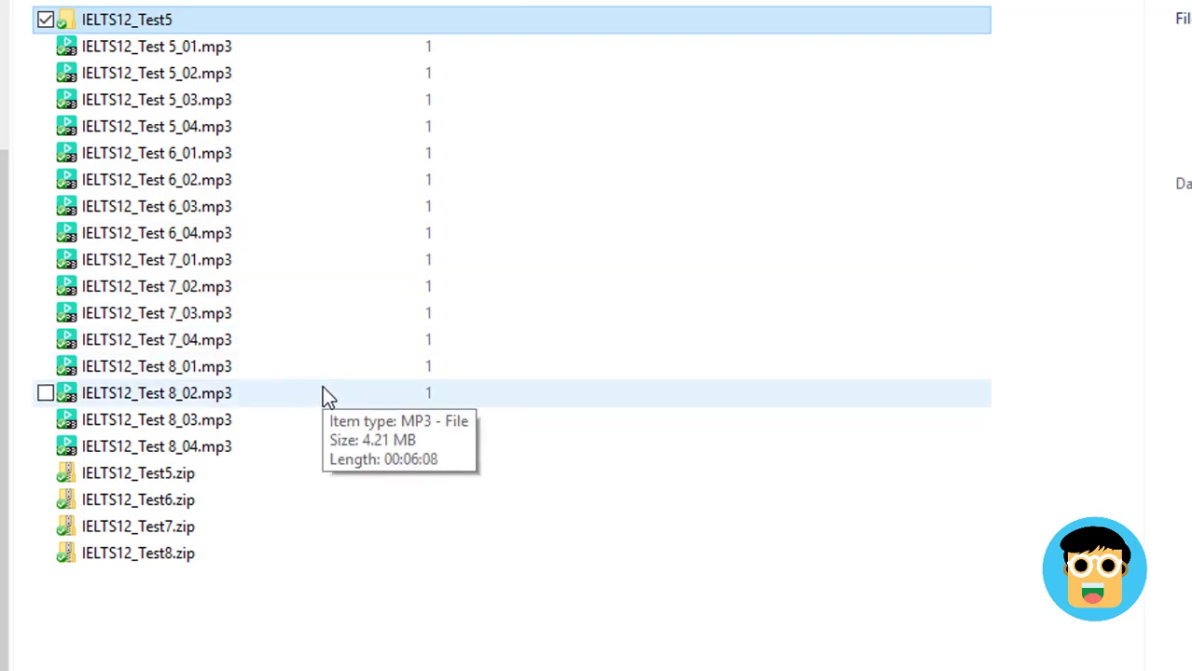
key("Delete")
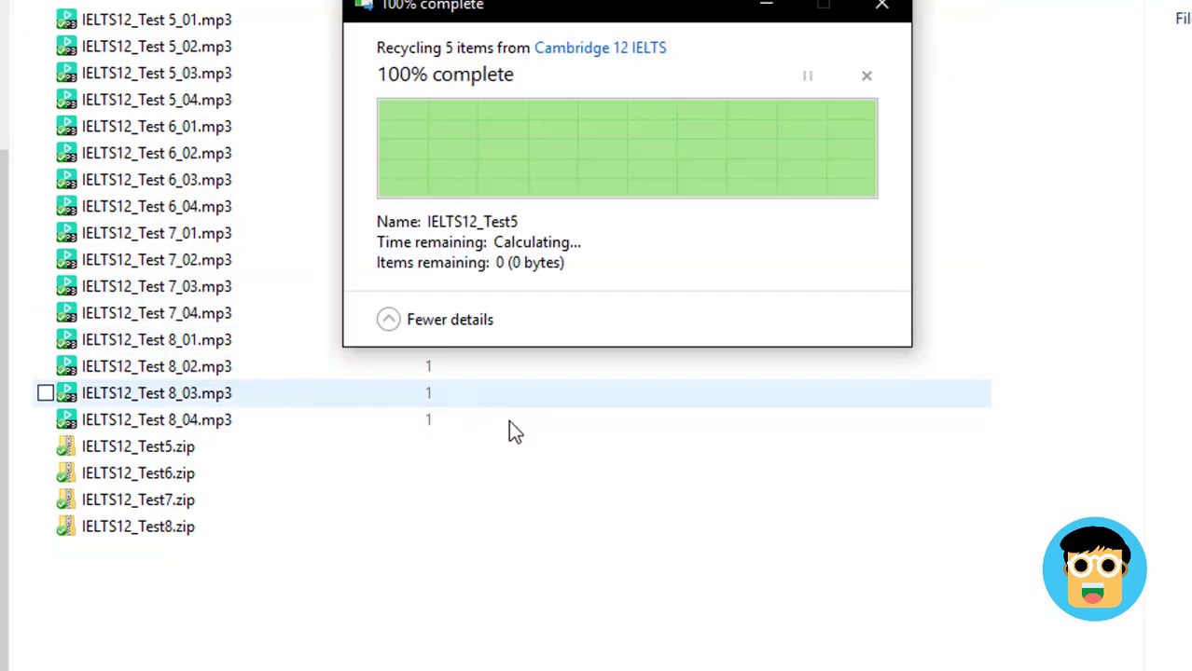
Extract all four IELTS12 test zips into their own named folders with 7-Zip's Extract to "*\"
left_click_drag(149, 597, 199, 456)
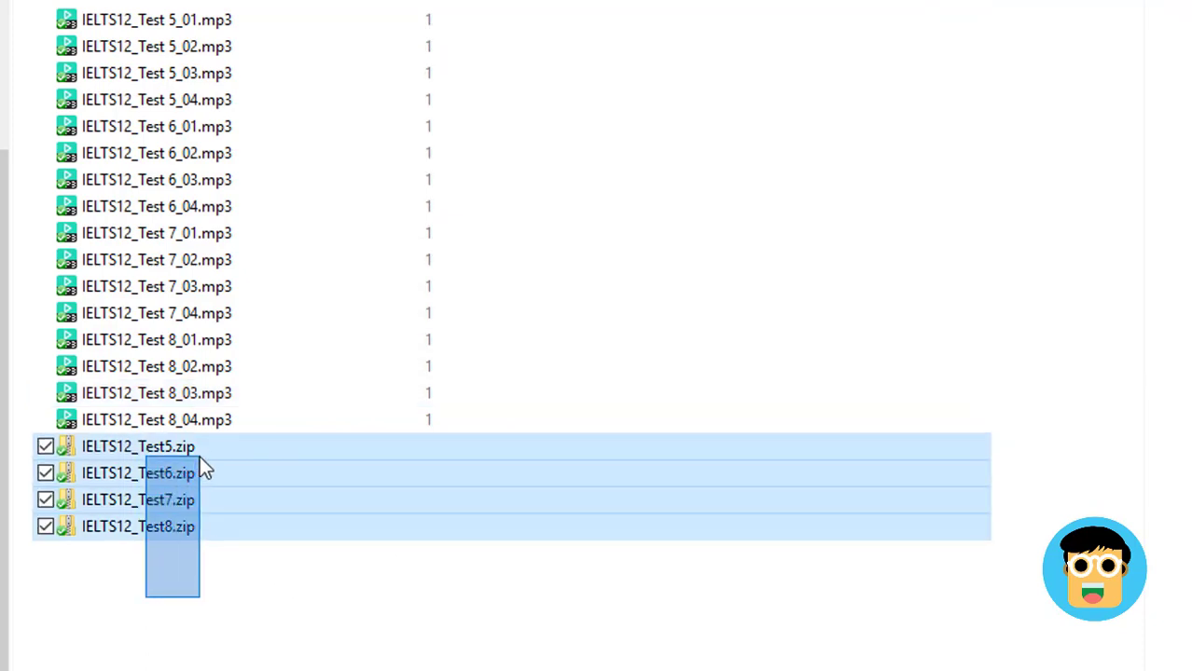
right_click(143, 470)
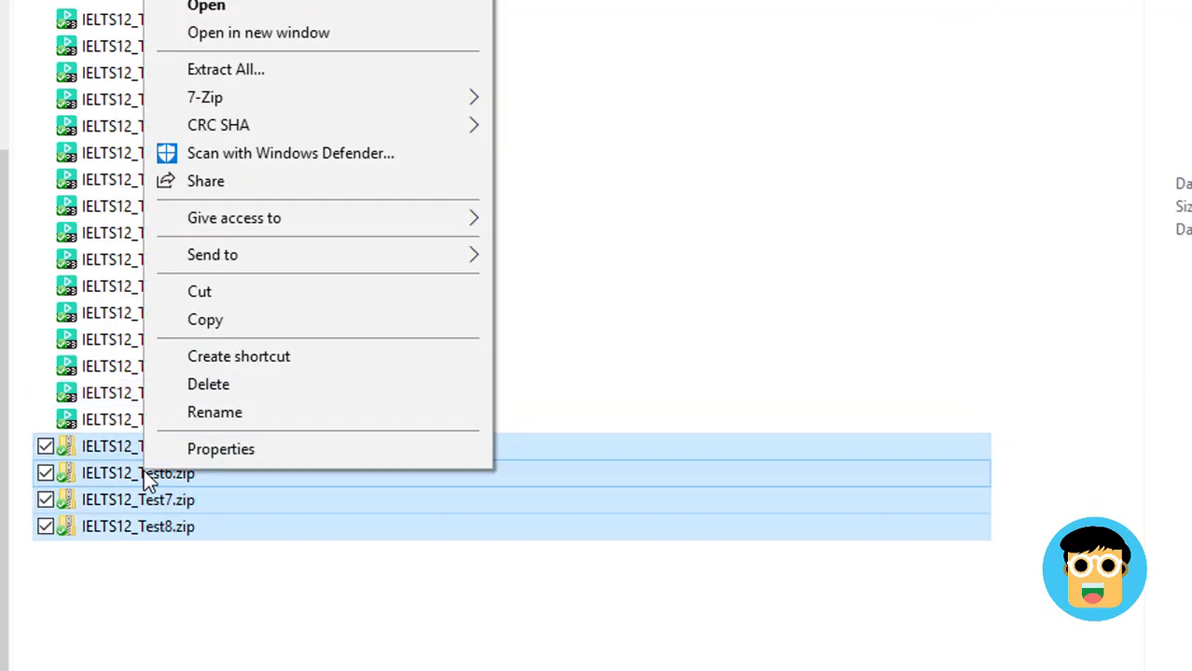
mouse_move(298, 97)
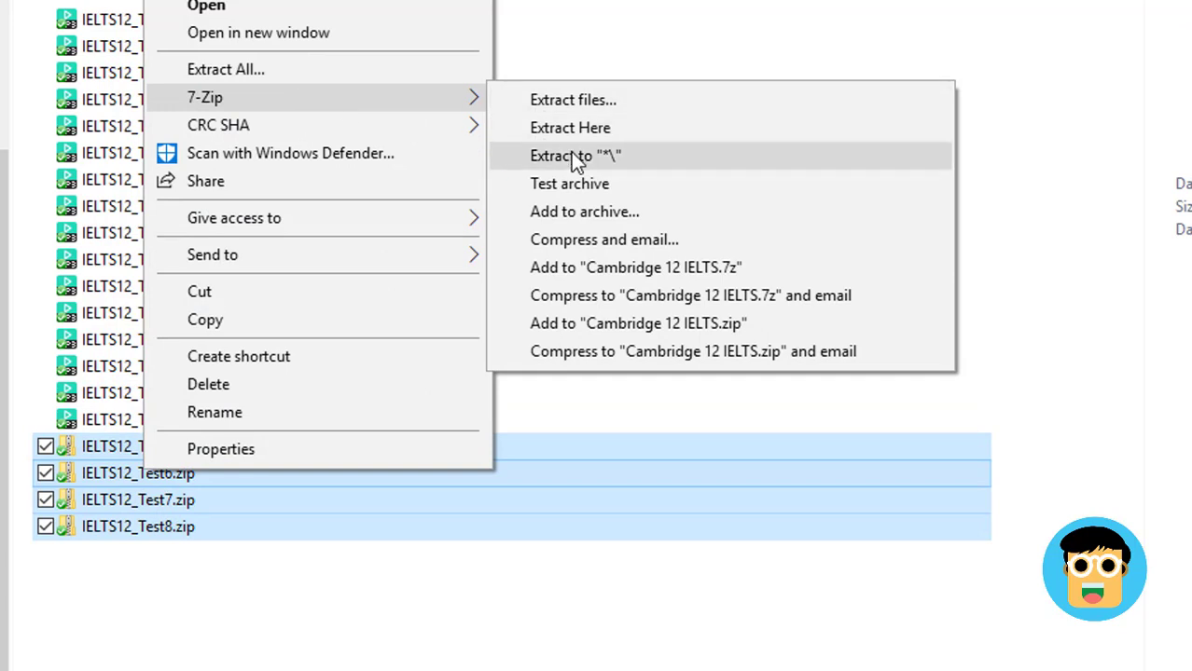
left_click(570, 155)
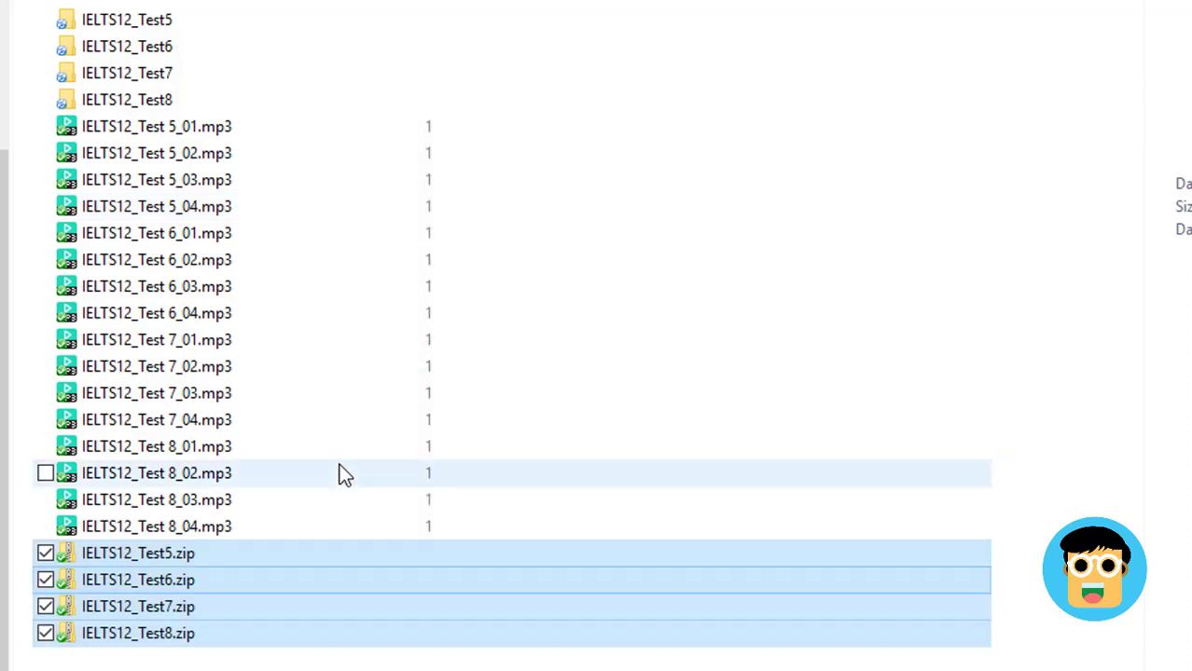
left_click(267, 654)
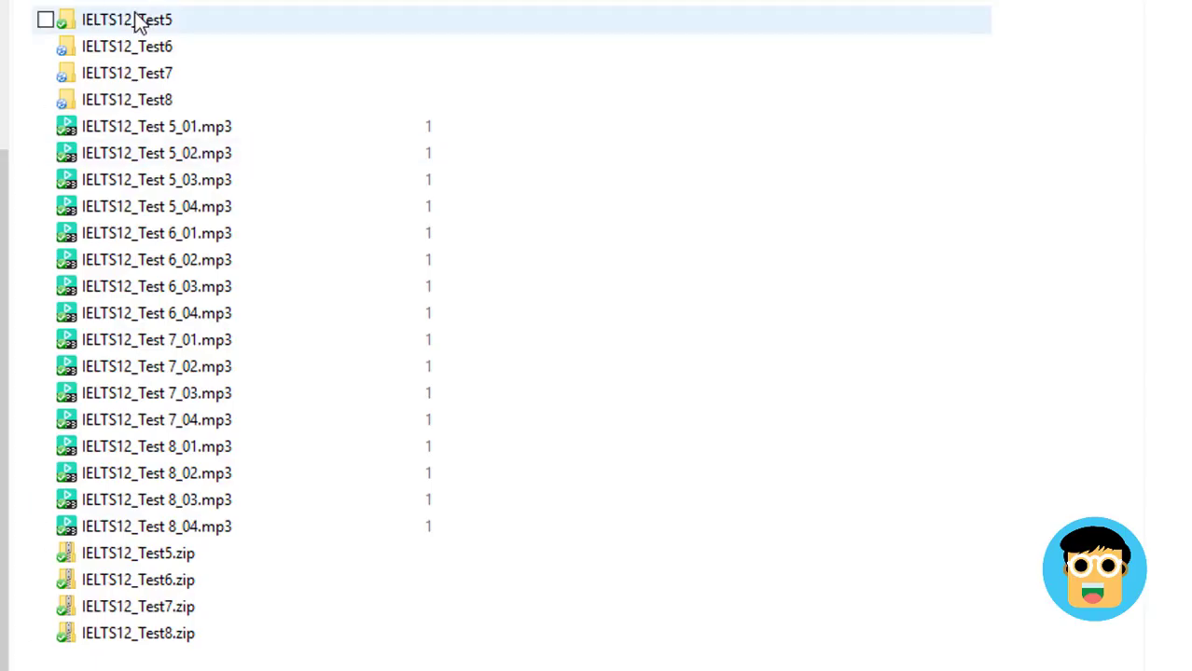
Open IELTS12_Test5 to check its mp3s, then go back up to the parent folder
left_click(133, 25)
double_click(133, 25)
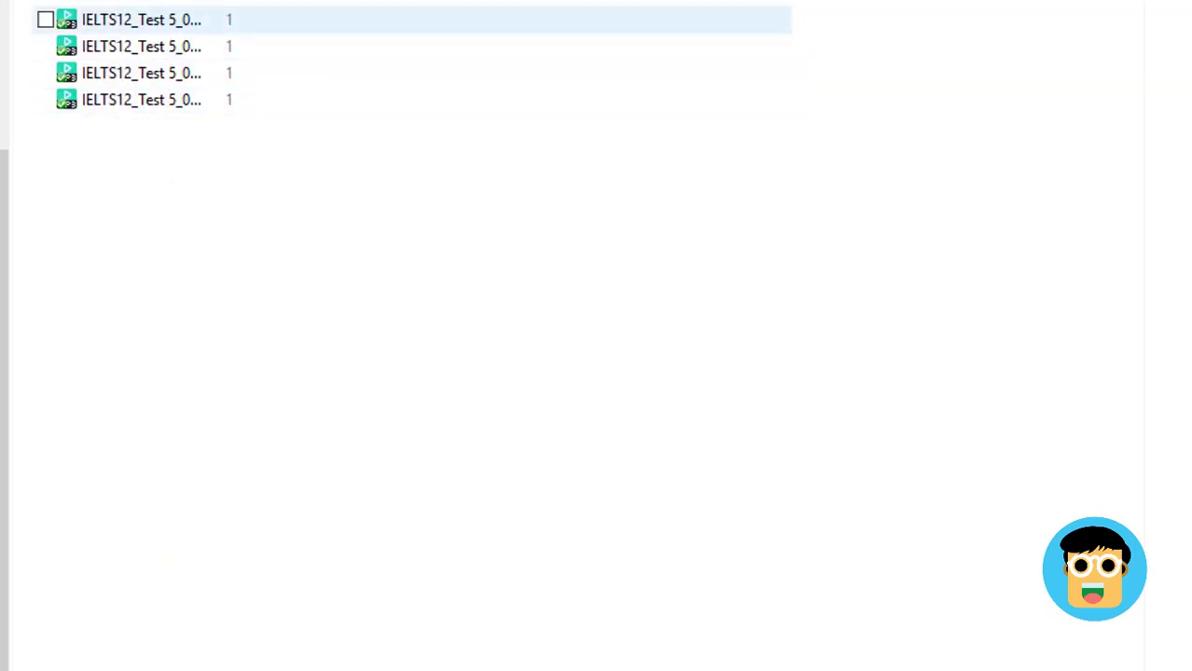
key("alt+Up")
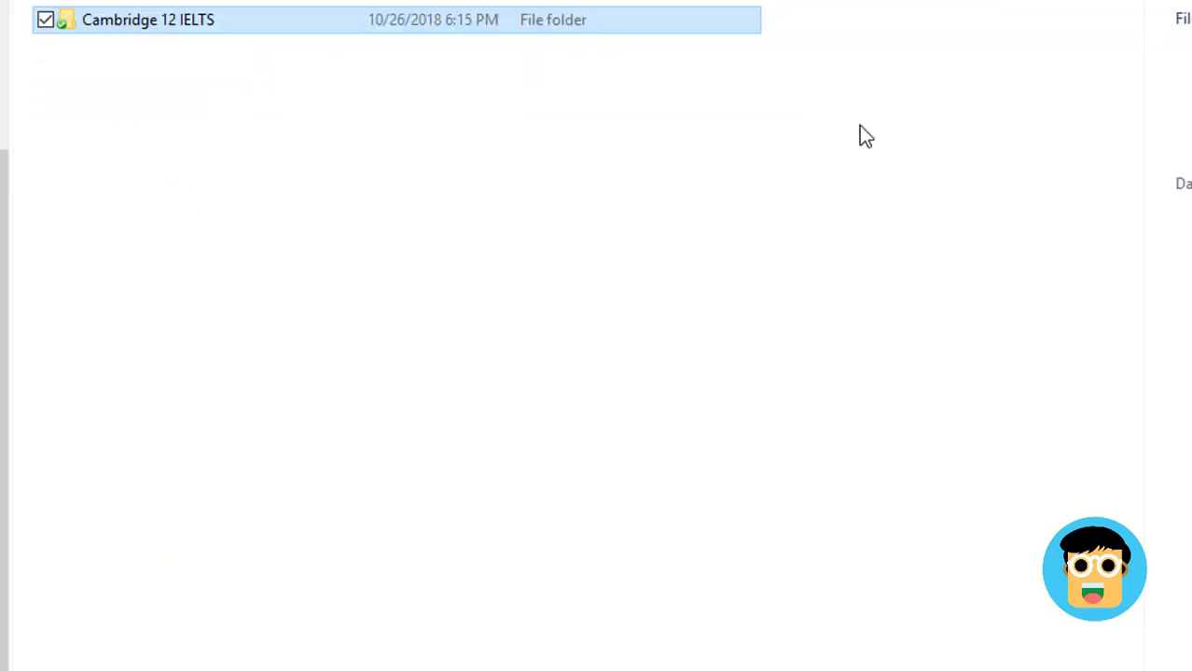